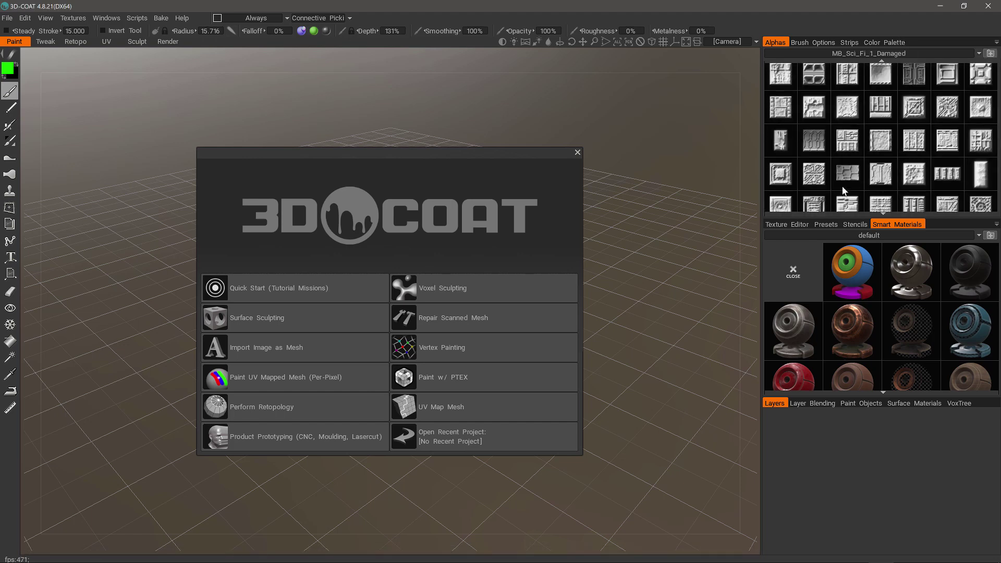
Step: Scroll through the MB_Sci_Fi_1_Damaged alphas in the alpha palette
scroll(843, 182, down, 2)
scroll(819, 97, up, 2)
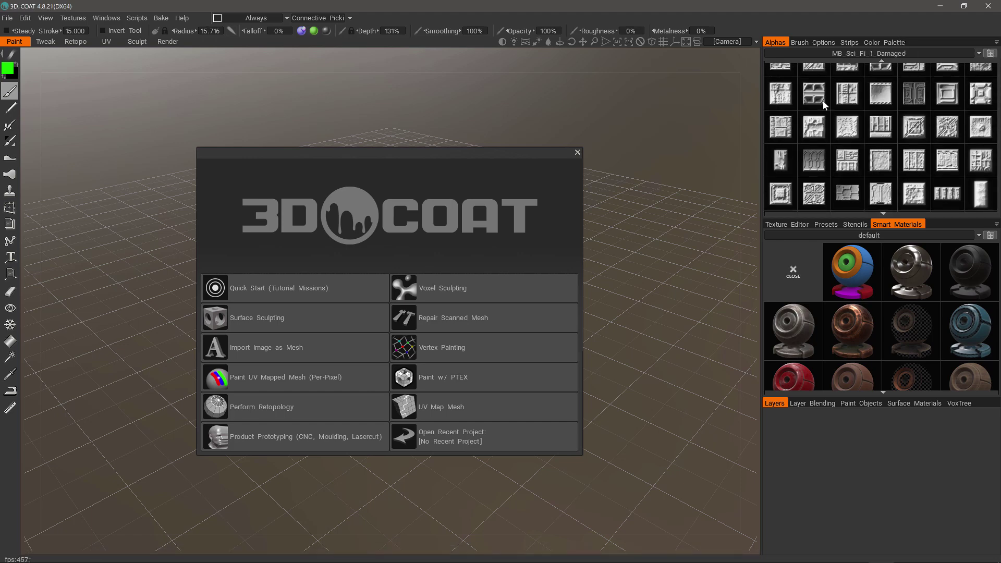
scroll(808, 157, up, 2)
scroll(809, 166, down, 3)
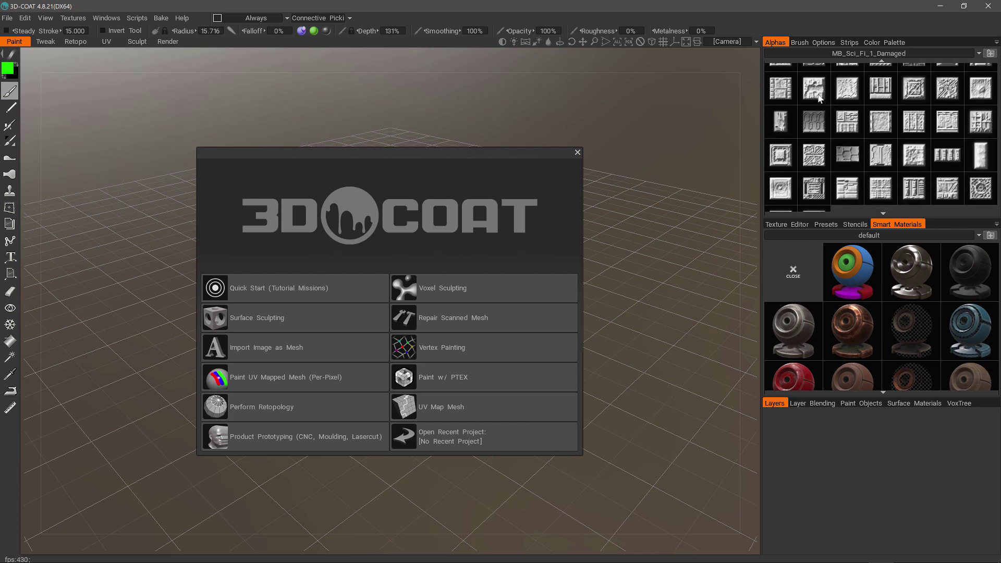
scroll(817, 97, up, 2)
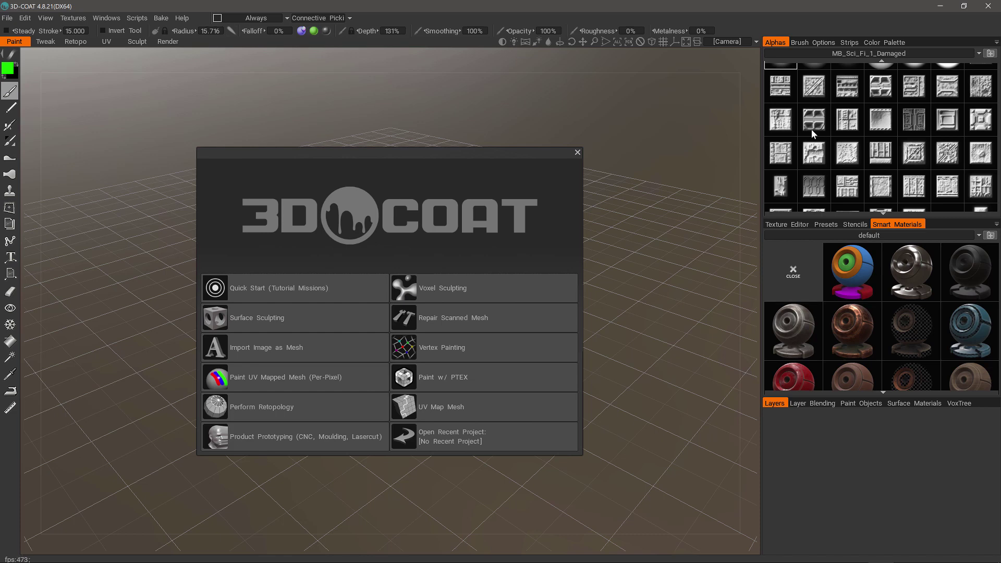
scroll(814, 97, down, 1)
scroll(812, 96, up, 2)
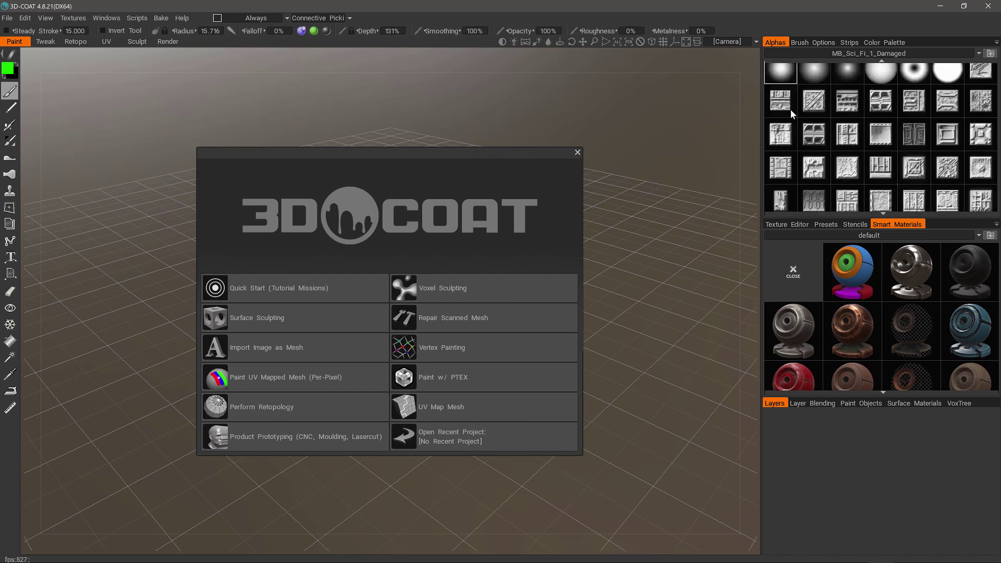
scroll(814, 115, down, 3)
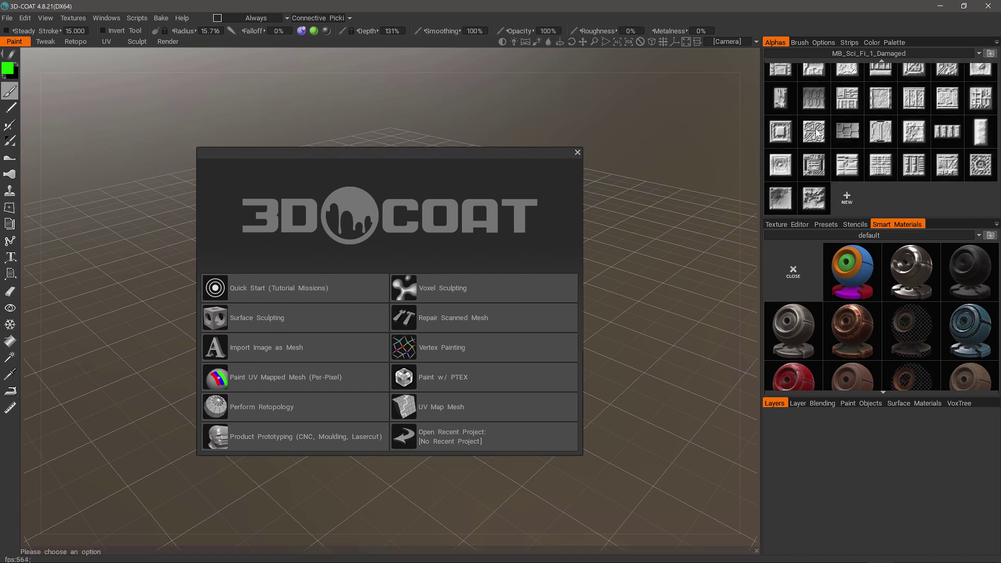
scroll(846, 170, up, 1)
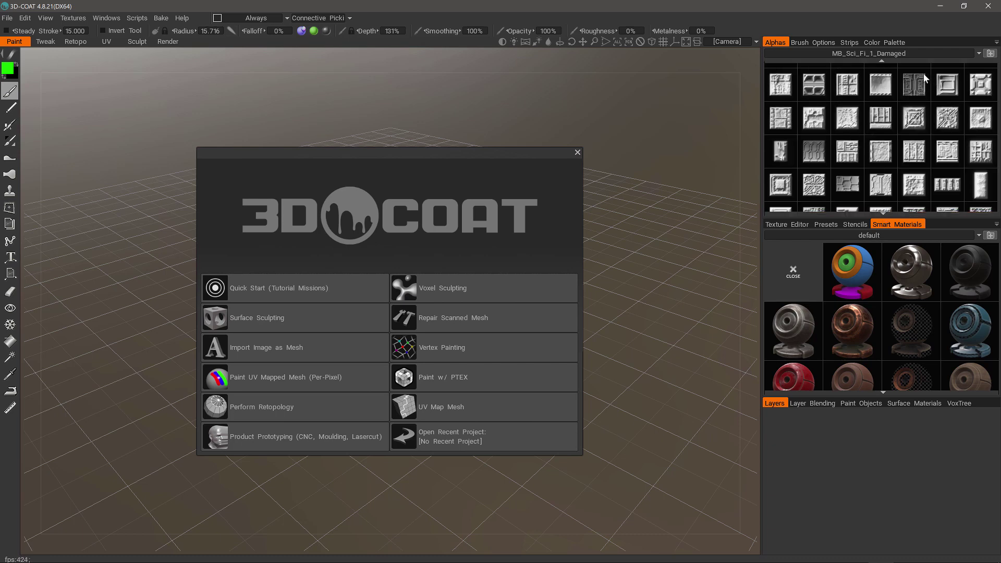
mouse_move(921, 54)
scroll(846, 183, down, 2)
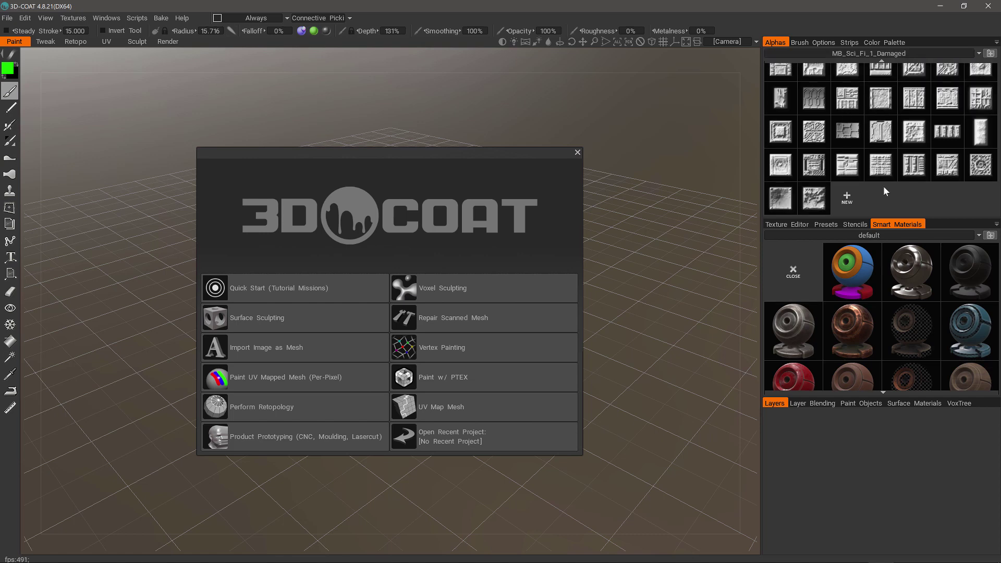
Step: Delete the Misc folder from the alpha sets list and confirm with Yes
click(997, 42)
click(871, 53)
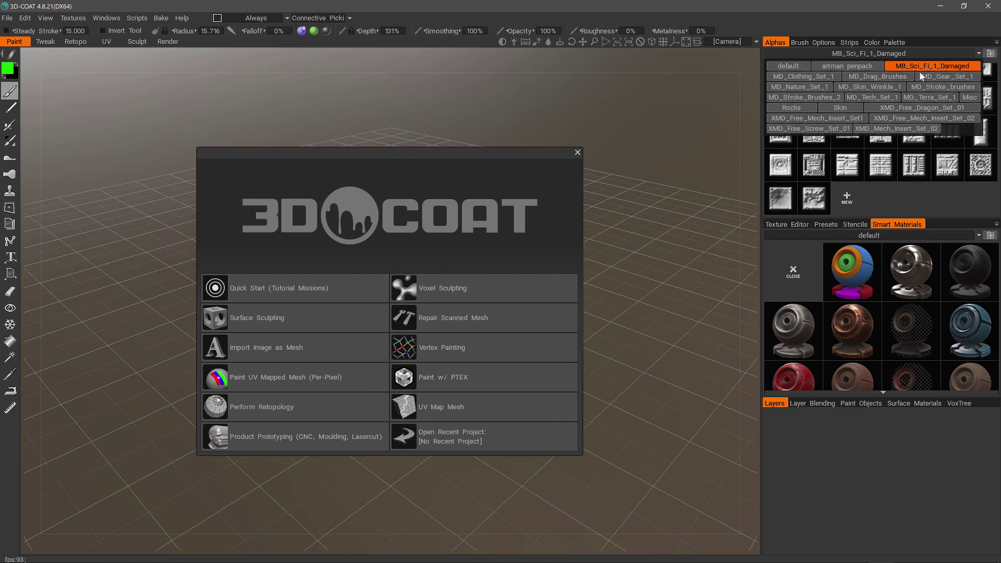
right_click(966, 97)
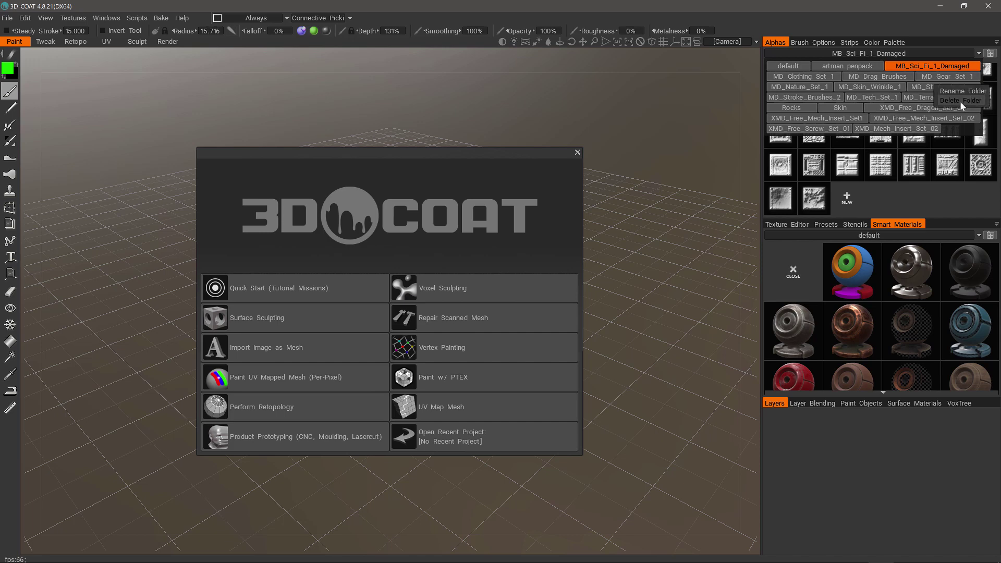
click(961, 100)
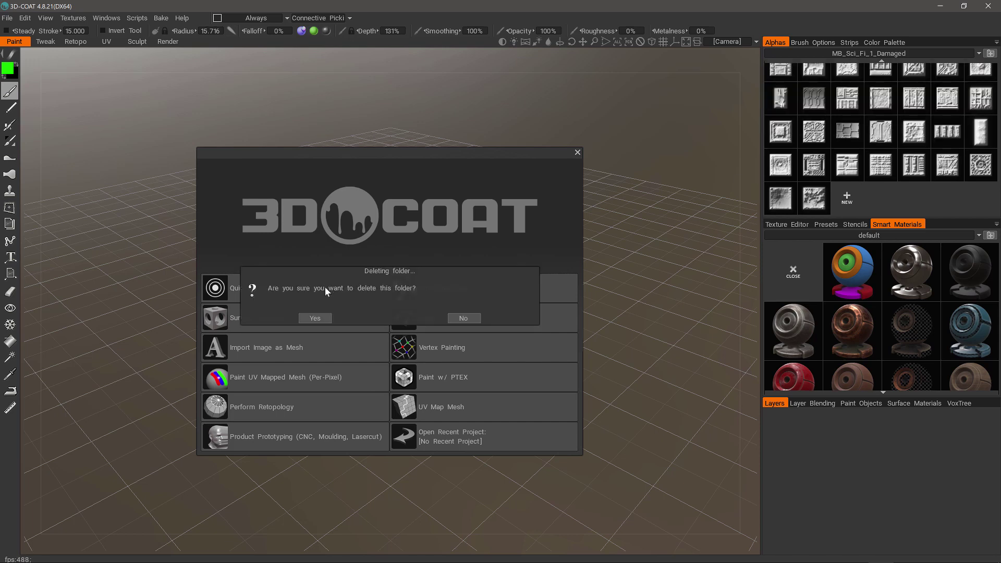
click(315, 318)
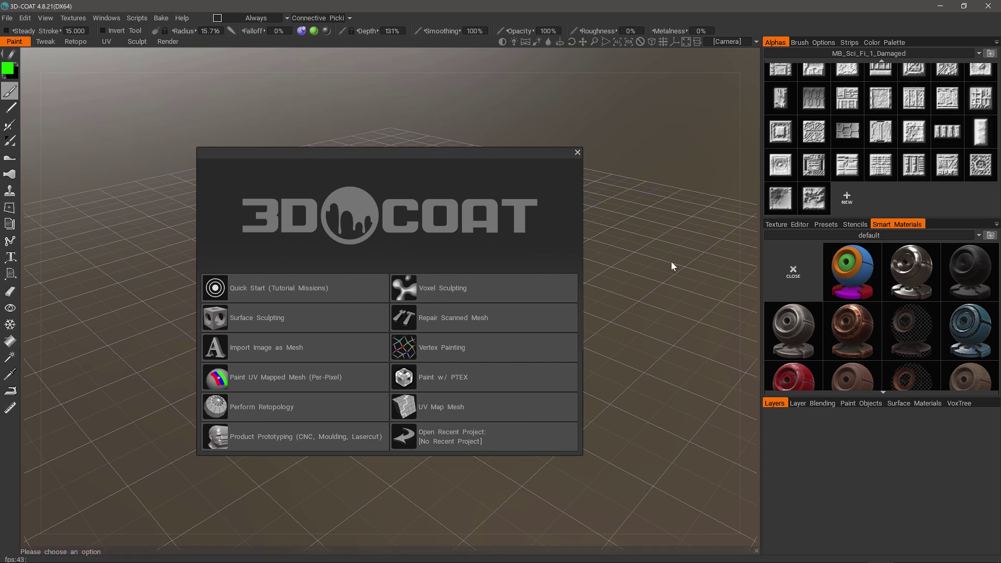
Step: Add the existing XMD_Creature_Set_1 folder as a new alpha set via Add Existing Folder
click(996, 43)
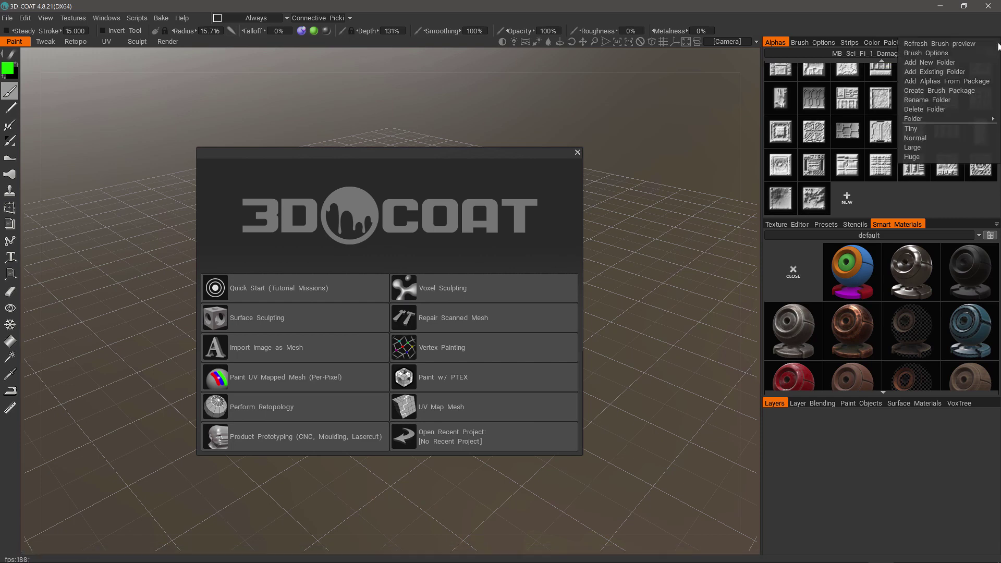
click(958, 71)
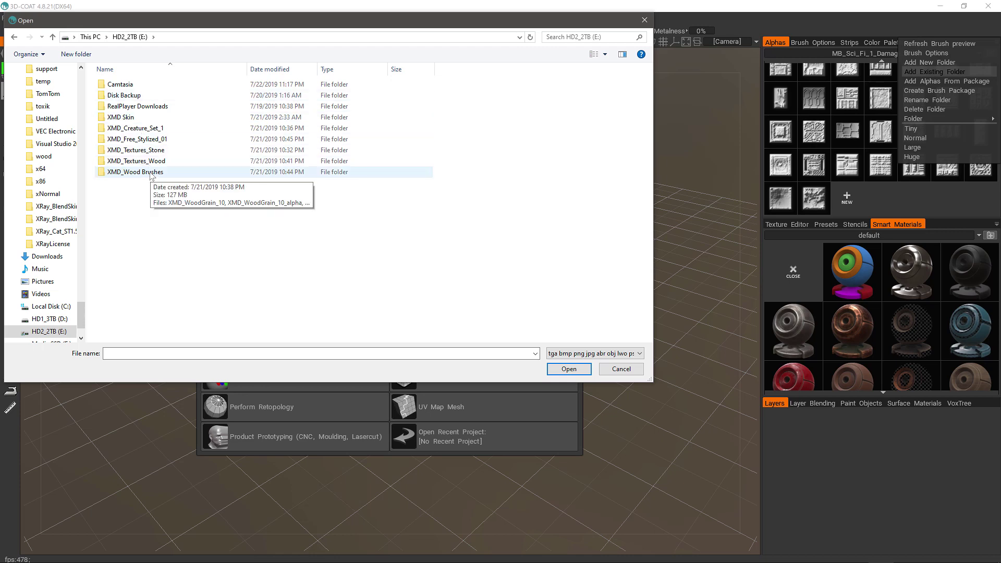
double_click(145, 129)
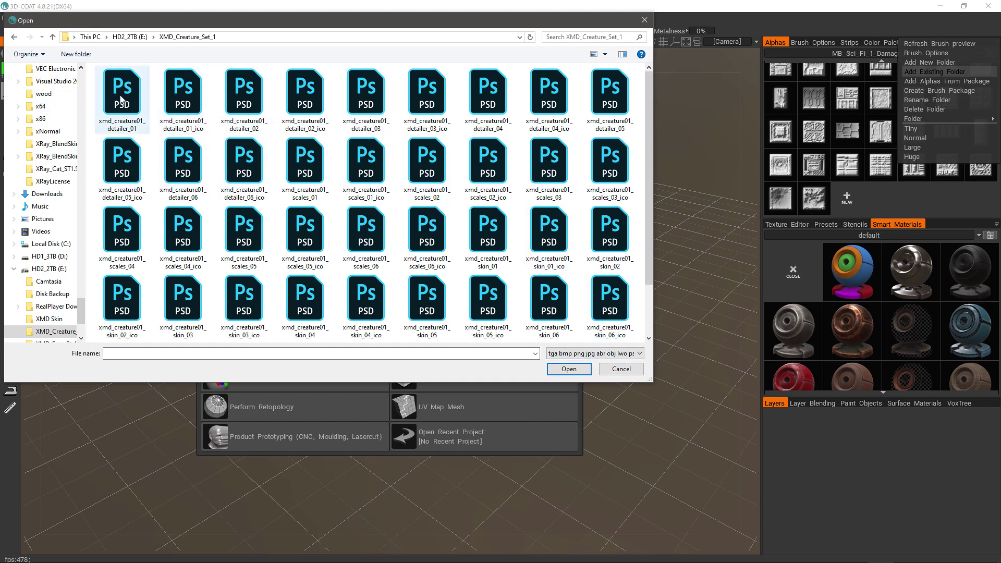
click(123, 101)
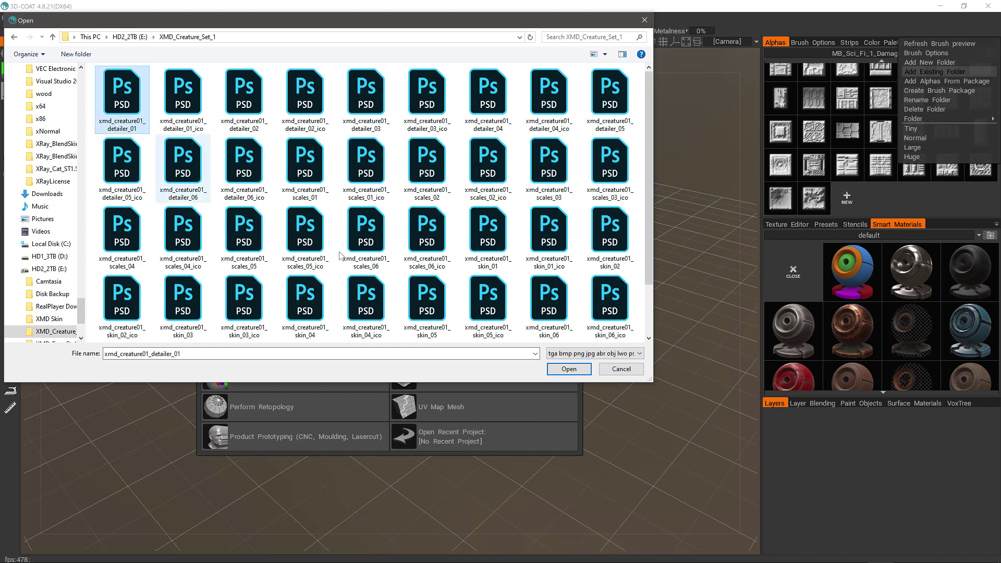
click(569, 369)
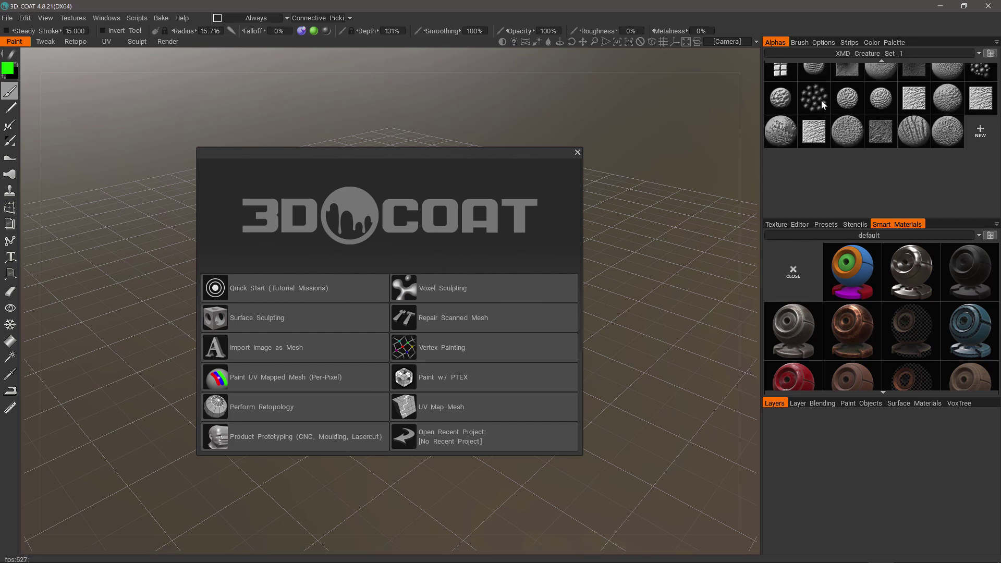
scroll(819, 153, up, 3)
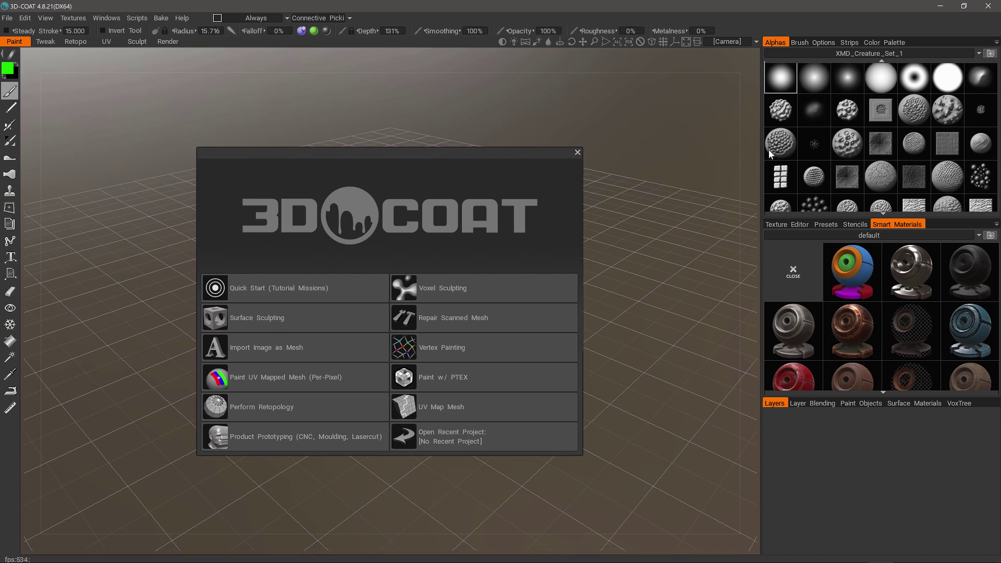
mouse_move(768, 150)
mouse_move(981, 112)
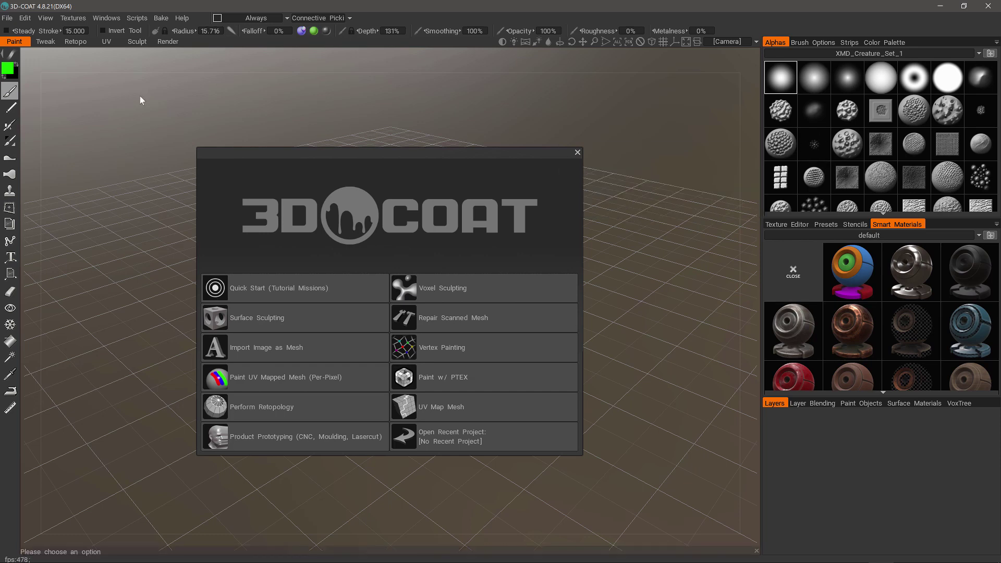
click(26, 19)
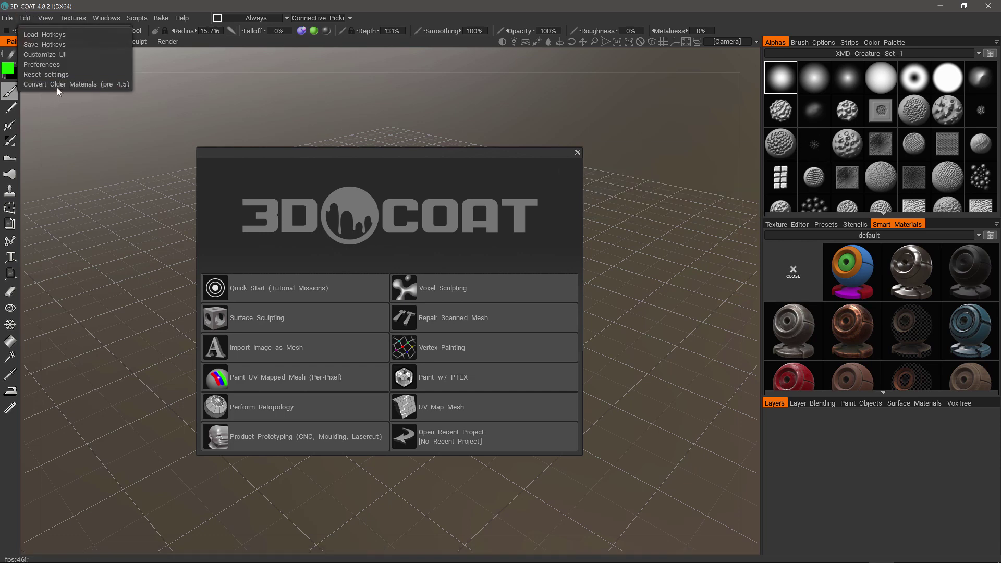
click(51, 64)
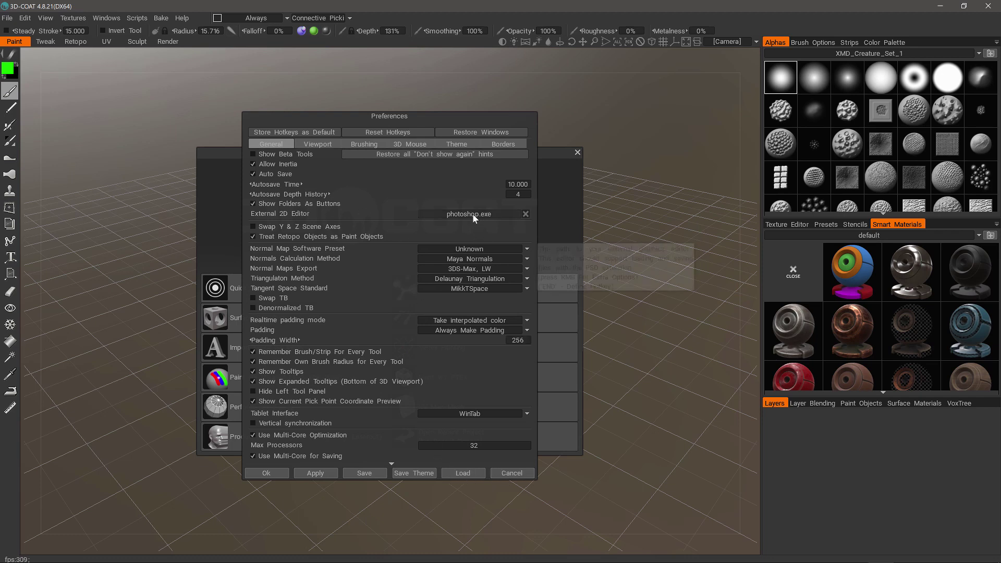
click(524, 473)
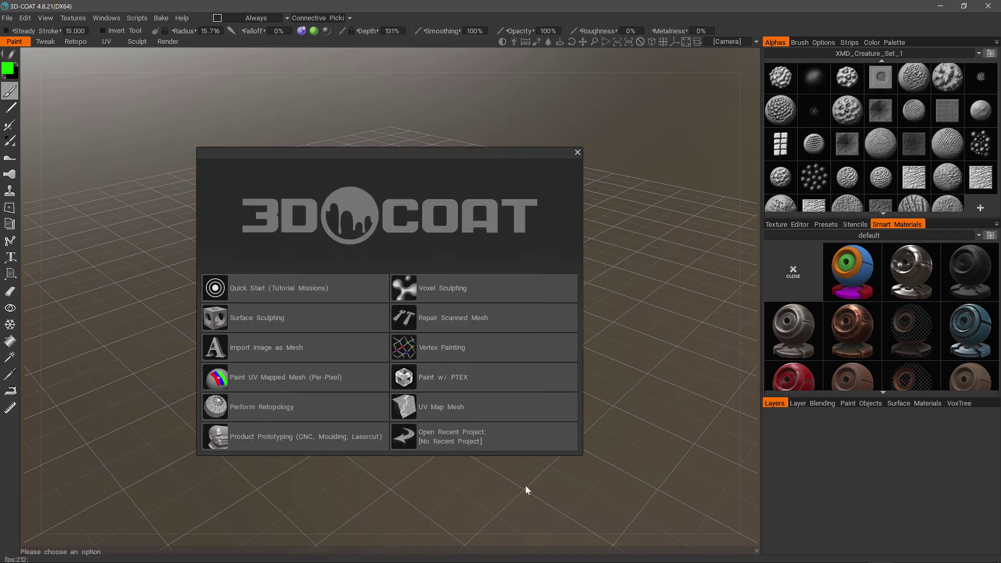
Step: Send the small creature alpha to Photoshop with Edit in Ext. Editor
right_click(815, 114)
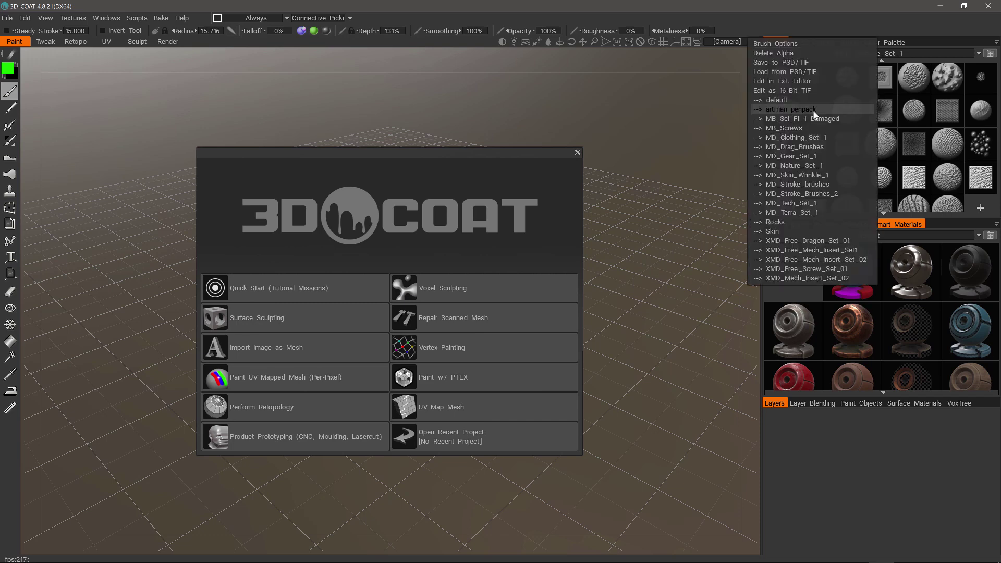
click(780, 83)
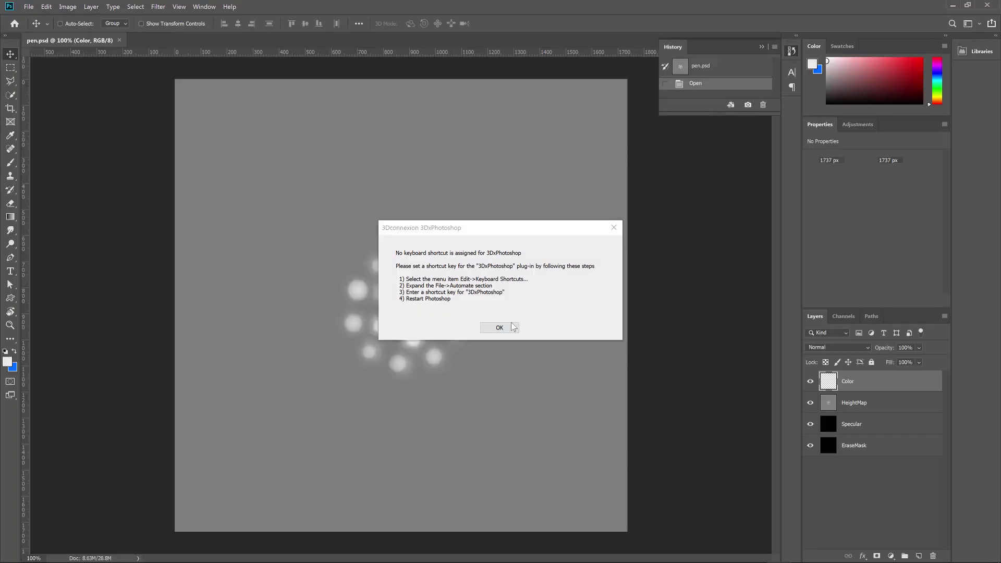
Step: Crop pen.psd on the HeightMap layer to a centred 699×699 square around the dots, and save it
click(502, 328)
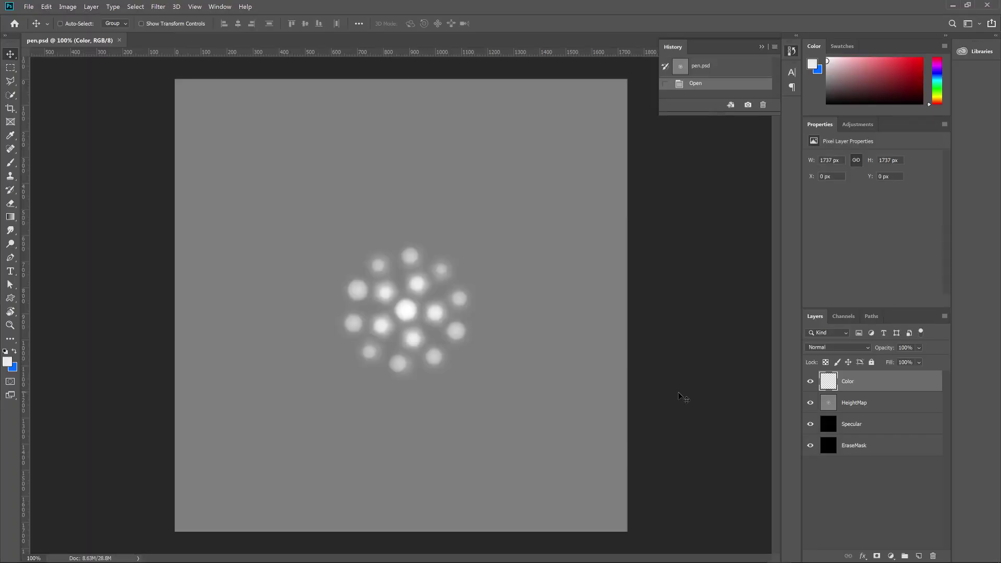
click(859, 403)
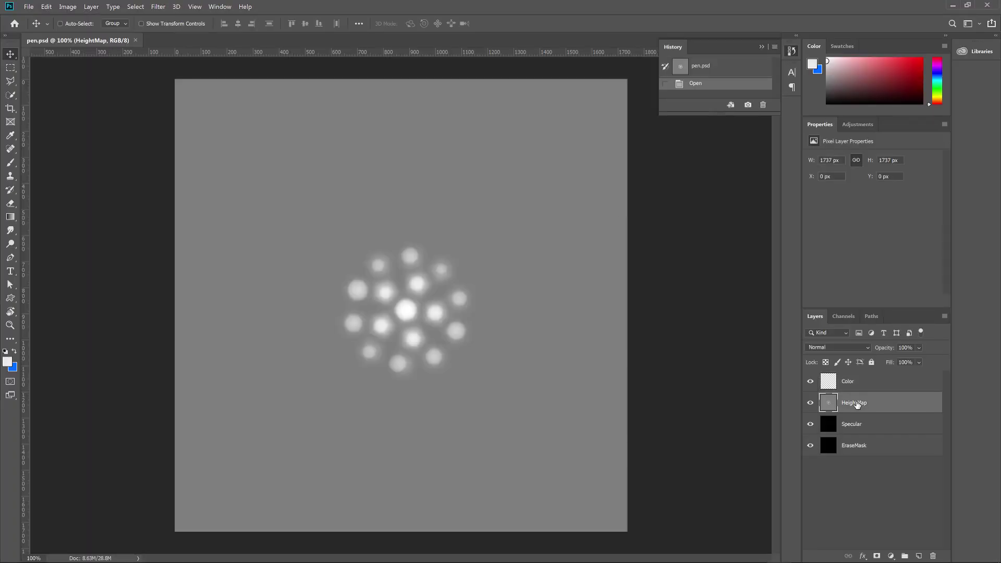
click(10, 111)
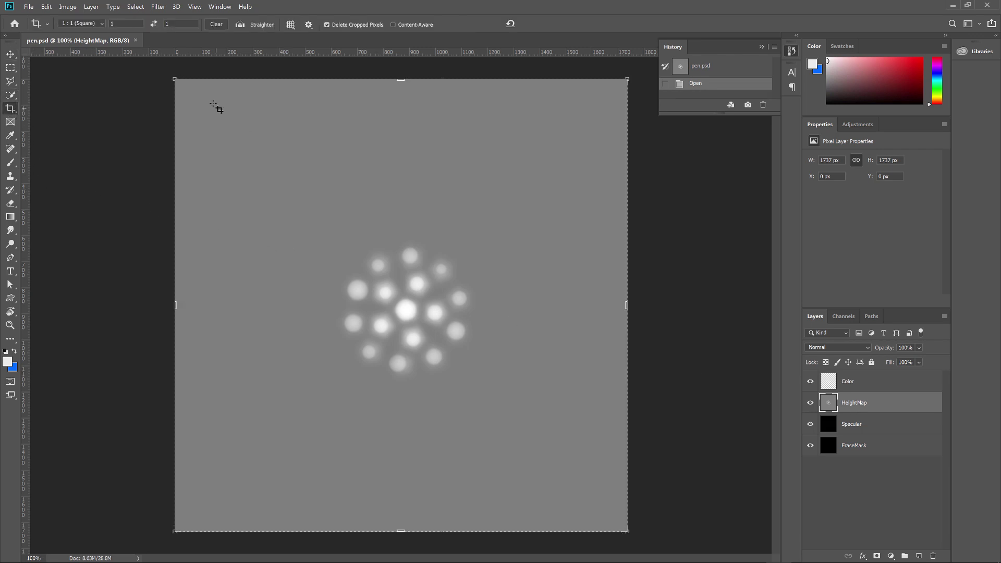
key(alt)
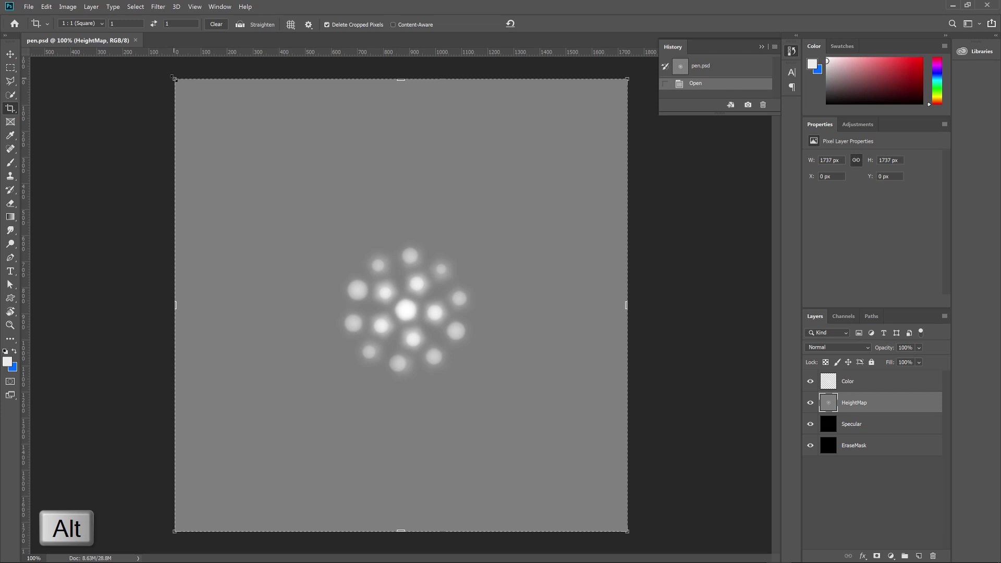
drag(174, 78, 318, 170)
key(Return)
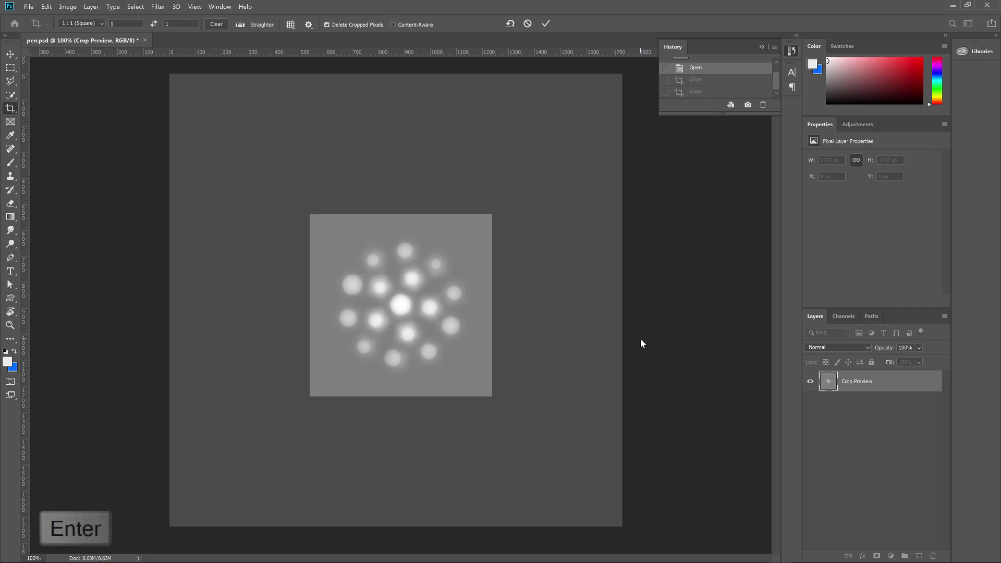
key(Return)
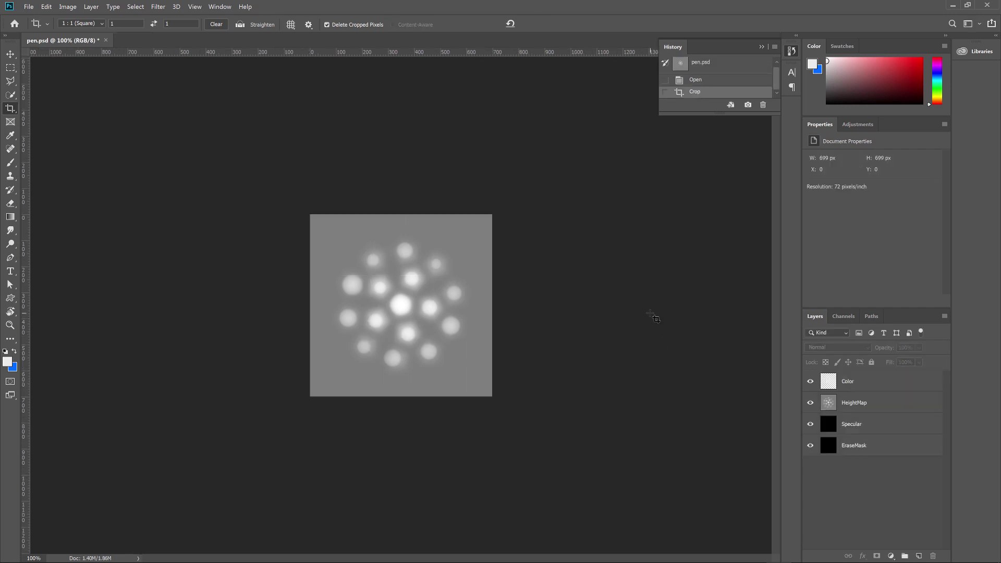
click(29, 7)
click(58, 109)
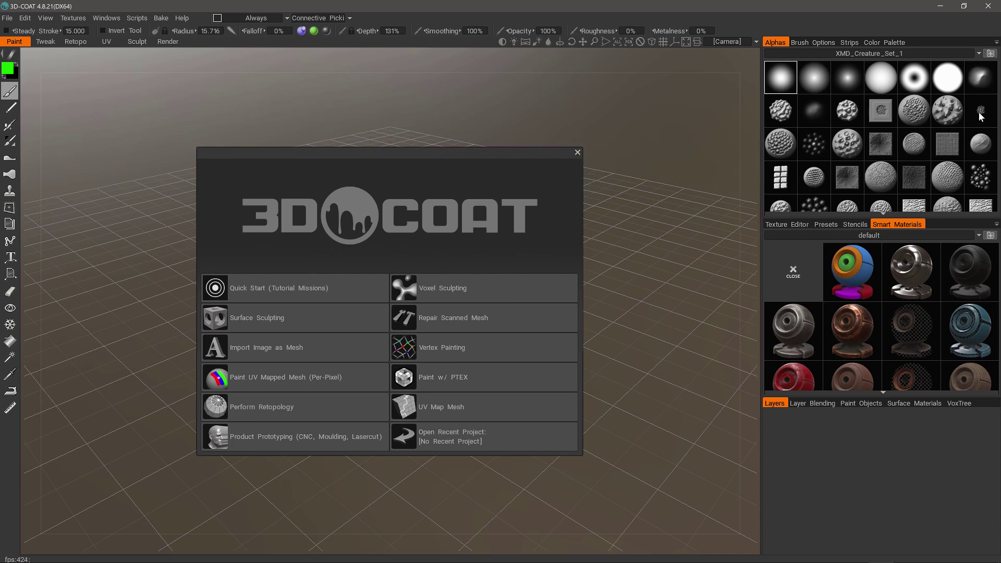
Step: Bring up the actions menu for the 1224×1224 creature detailer alpha
mouse_move(981, 115)
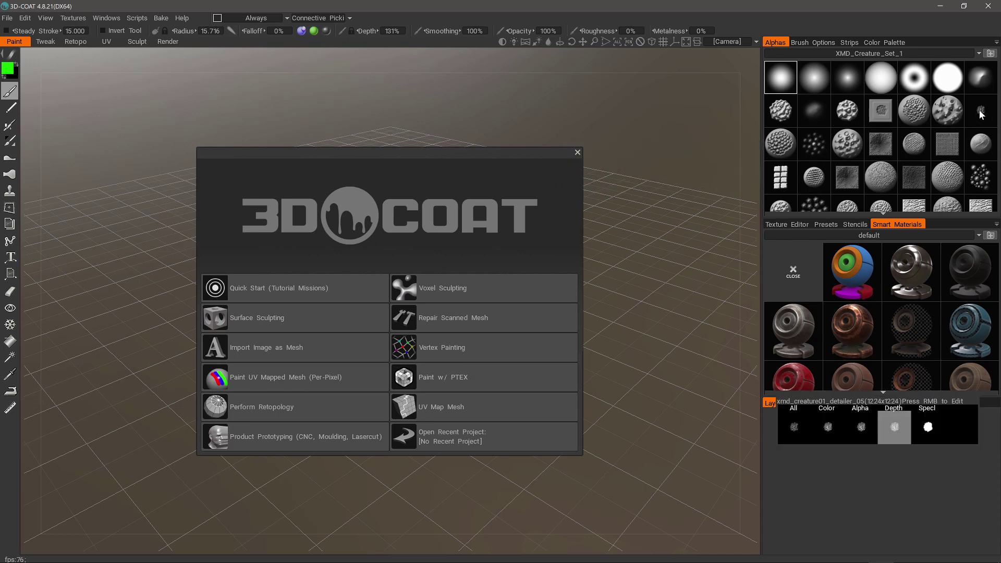
right_click(979, 111)
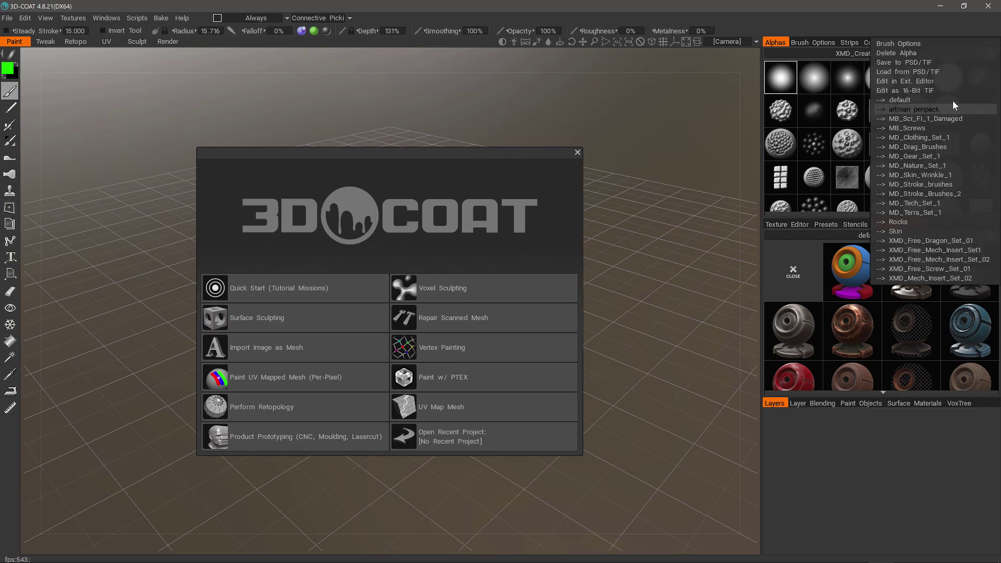
Step: Edit the detailer alpha in Photoshop, reload it, and crop to a 422×422 square around the blobs
click(916, 81)
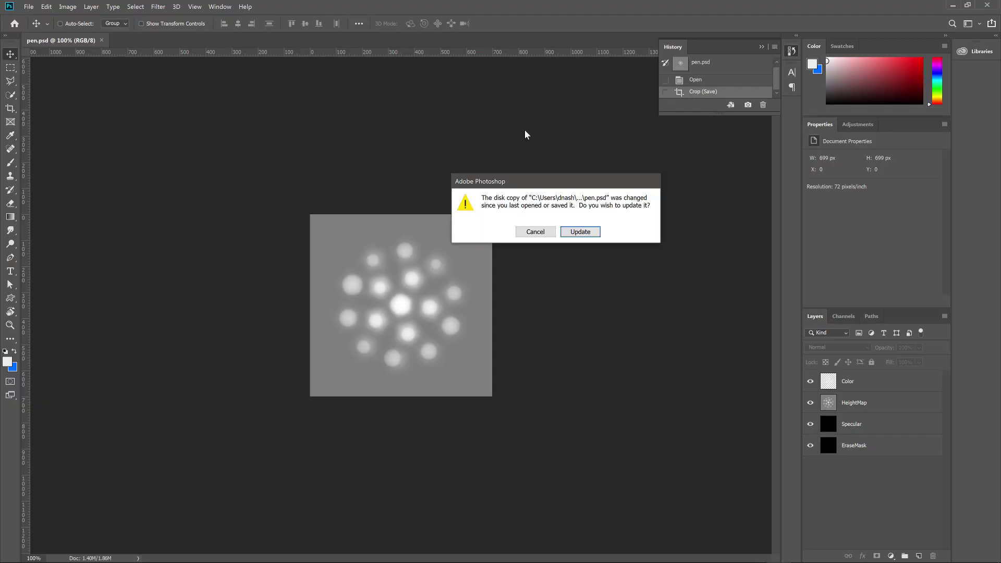
click(571, 232)
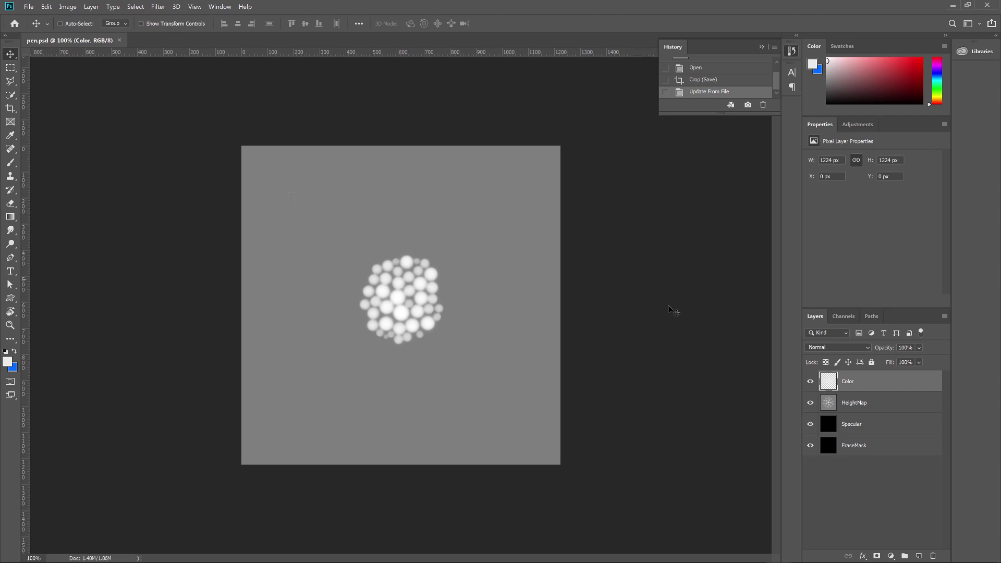
click(856, 503)
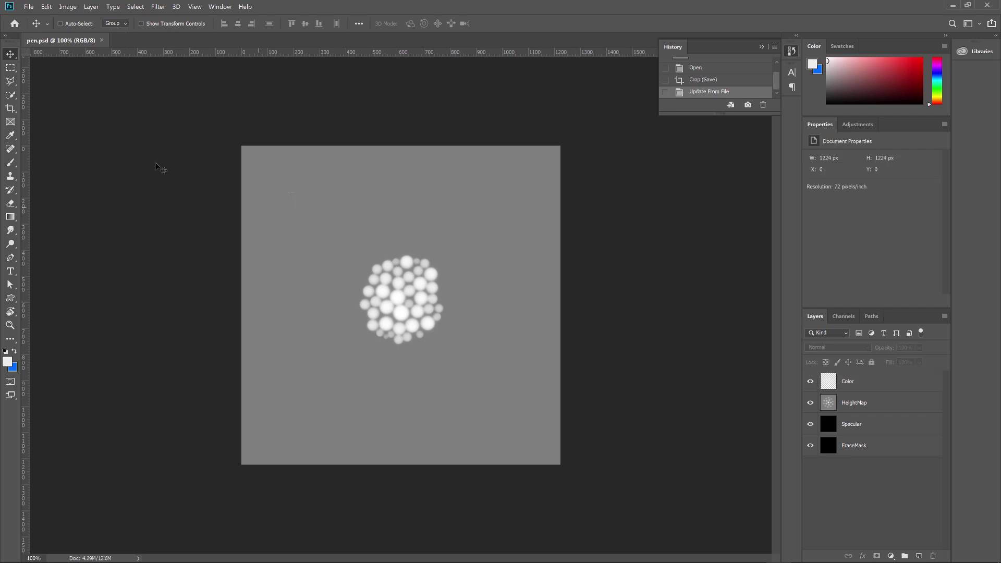
click(10, 109)
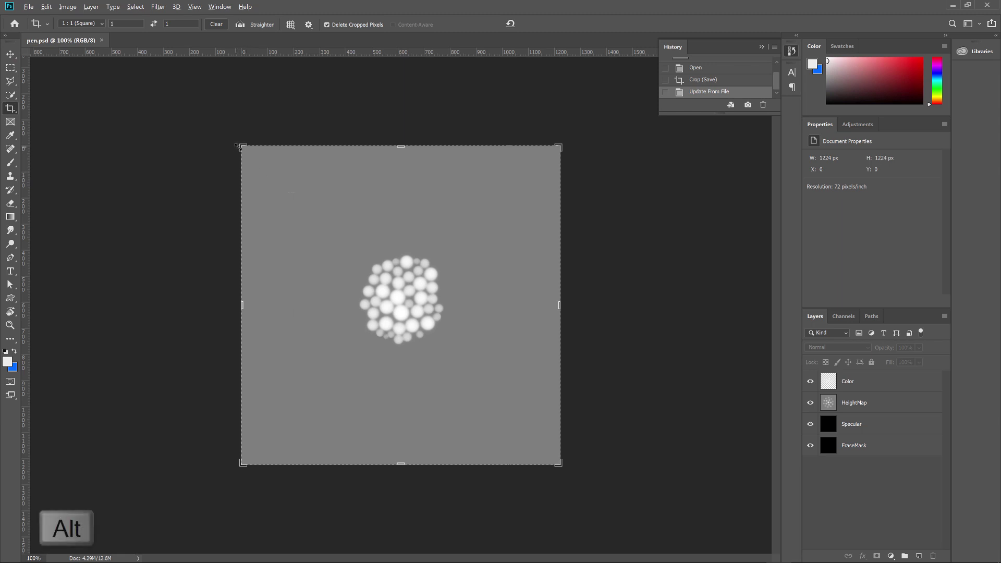
alt+drag(243, 148, 344, 245)
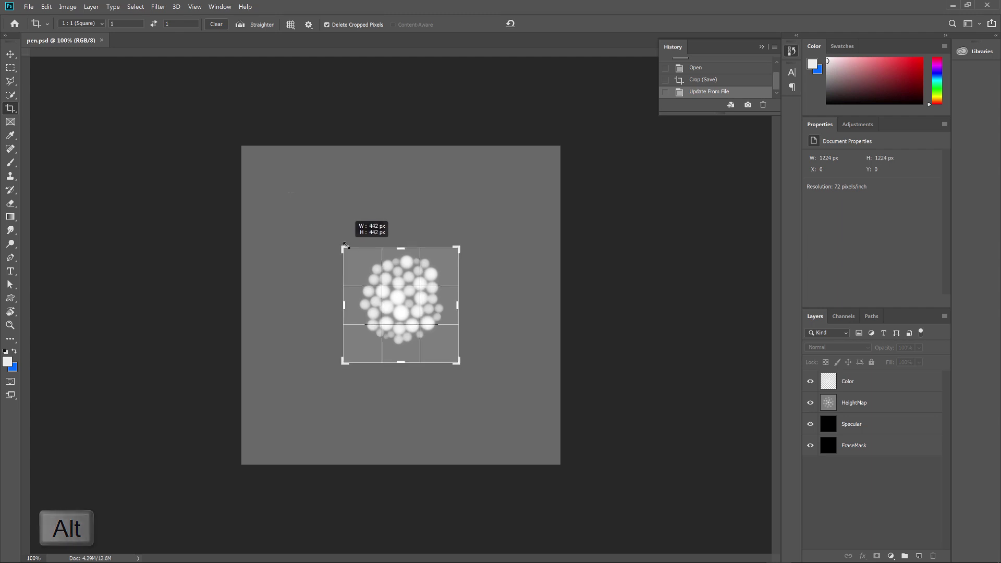
key(Return)
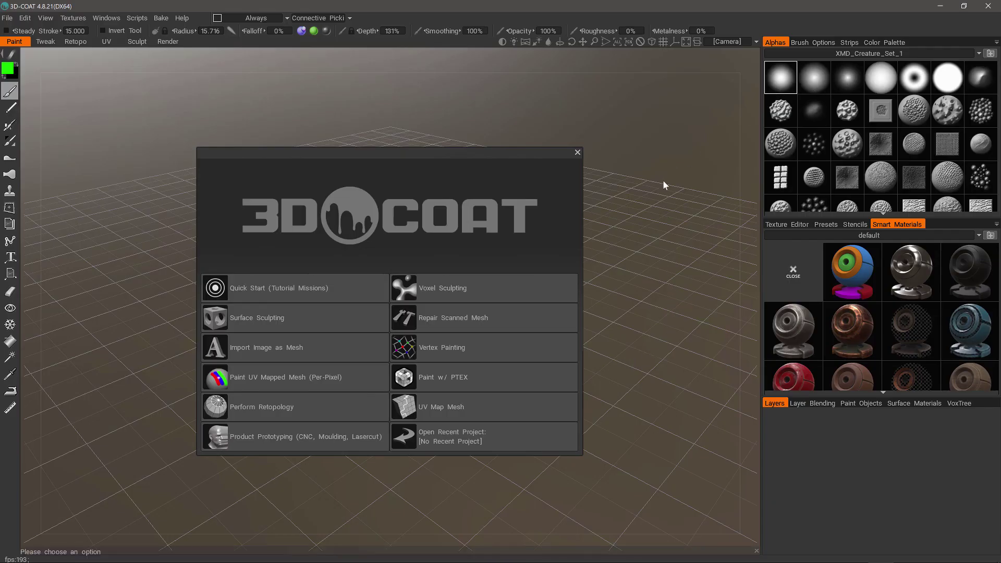
Step: Set alpha thumbnails to Tiny, then to big previews, and scroll the creature alphas
click(997, 42)
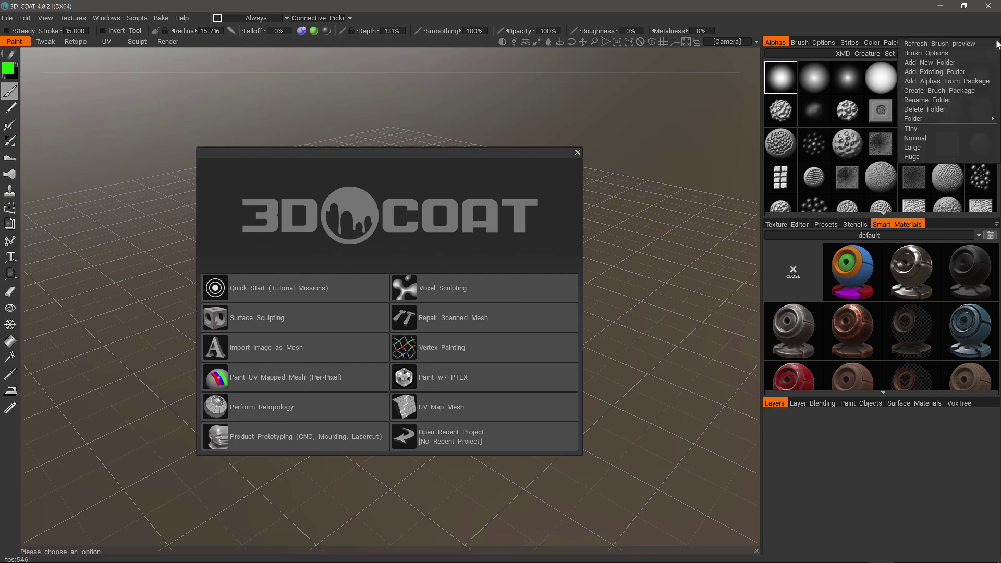
click(950, 130)
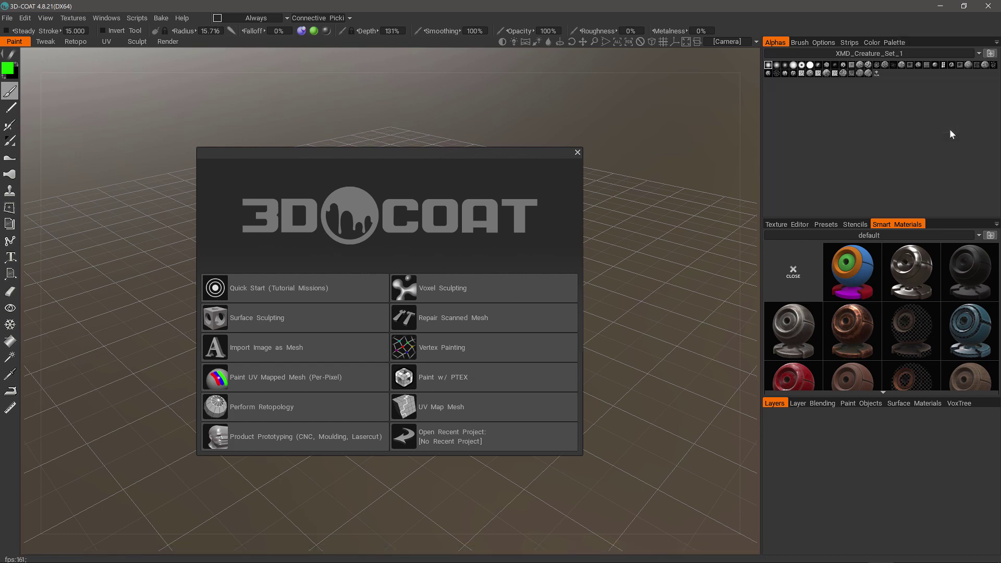
click(997, 43)
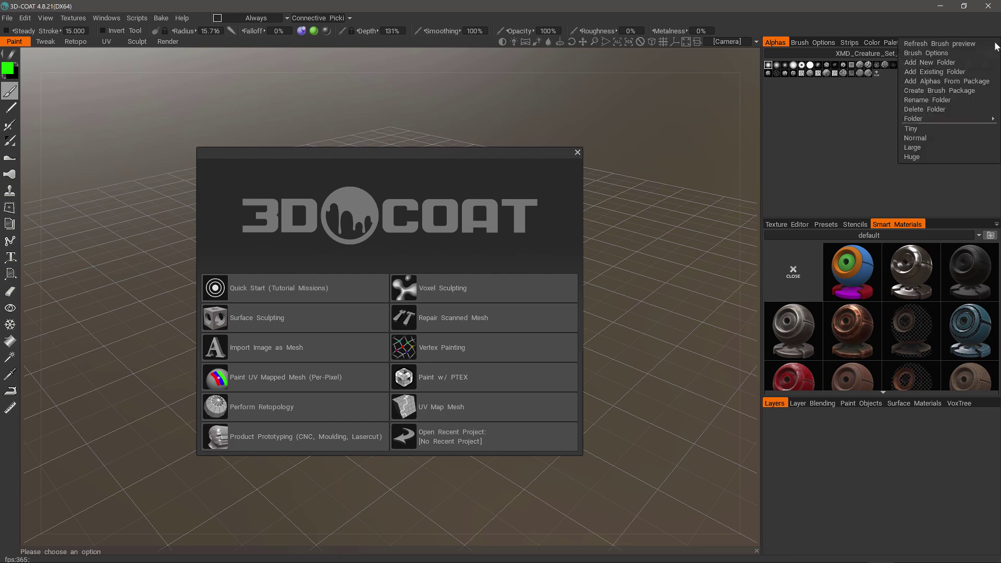
click(948, 148)
scroll(933, 110, down, 2)
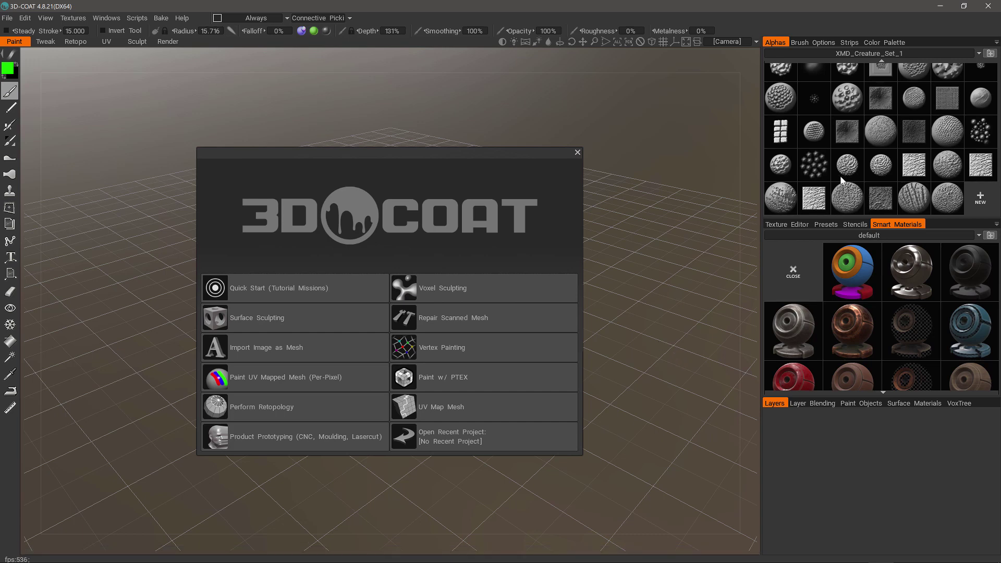
mouse_move(844, 180)
mouse_move(896, 108)
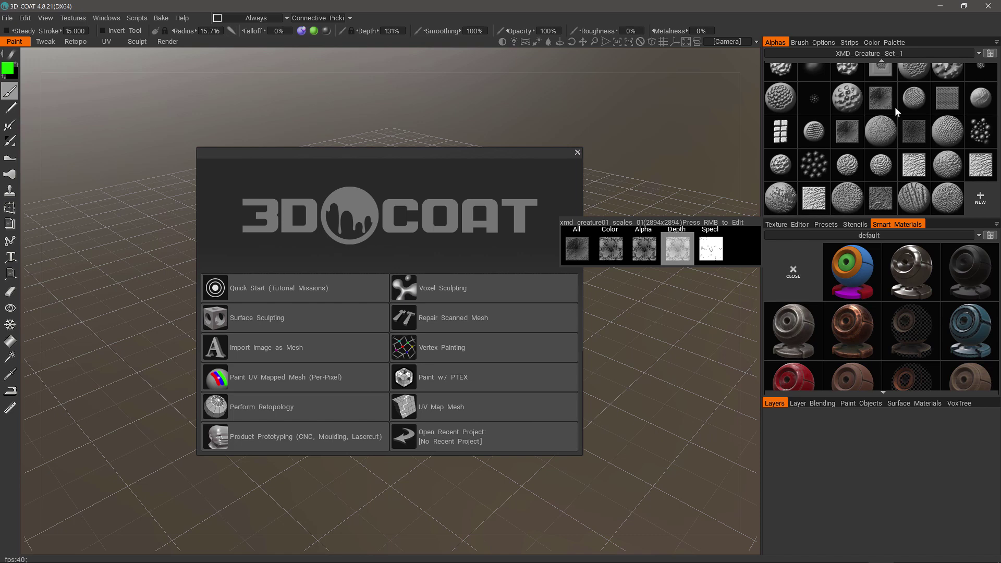
click(9, 19)
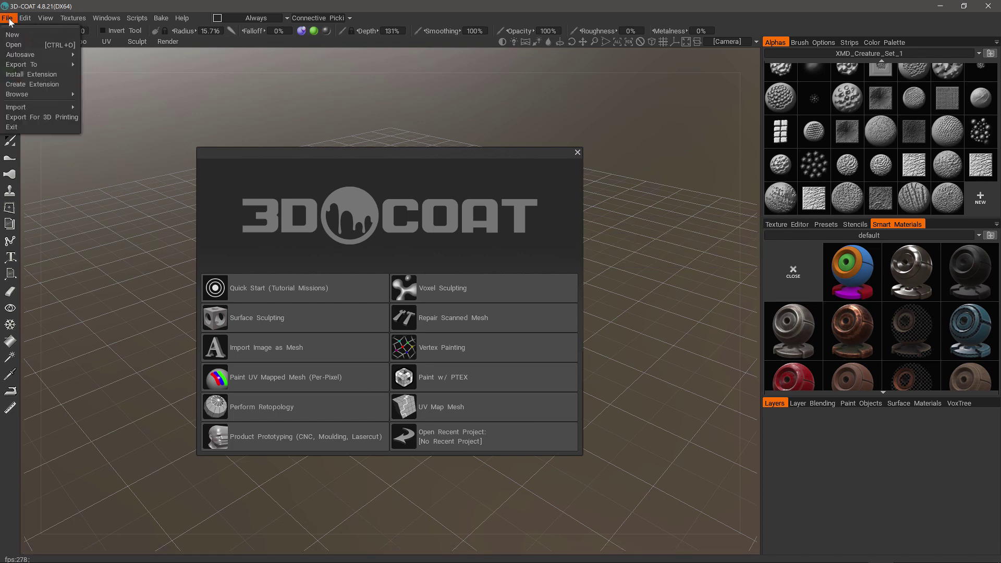
click(54, 84)
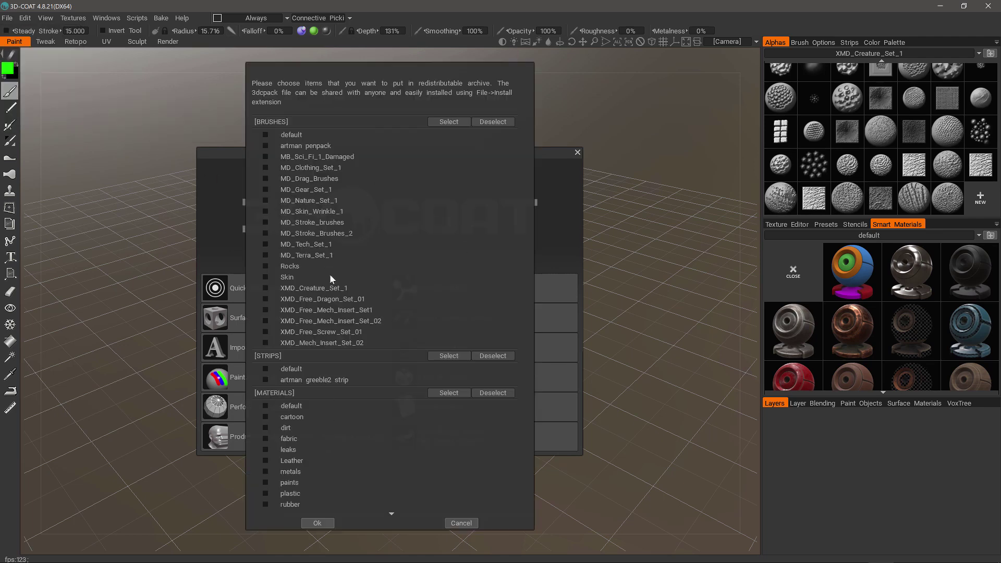
scroll(368, 268, down, 5)
scroll(362, 437, down, 6)
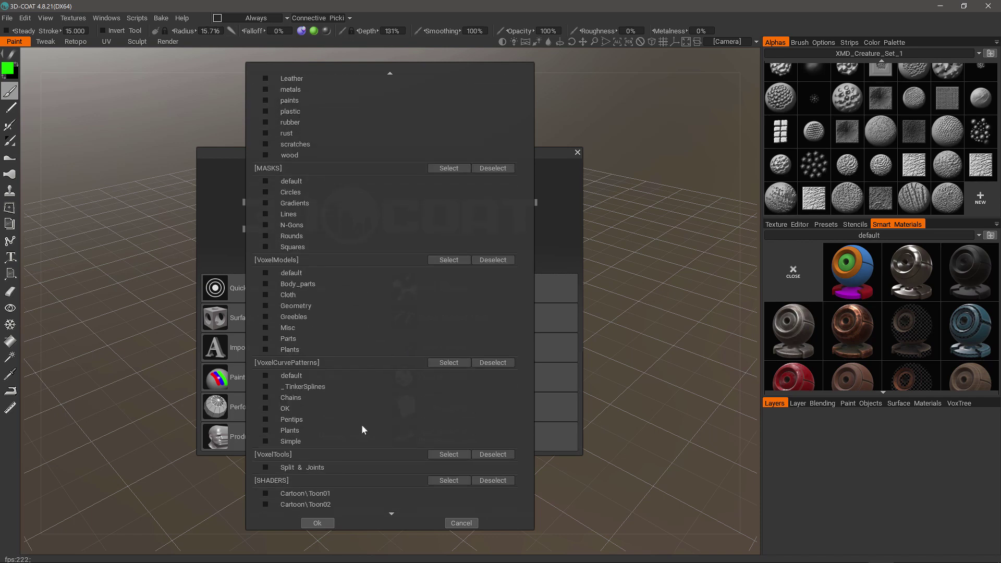
scroll(363, 425, down, 4)
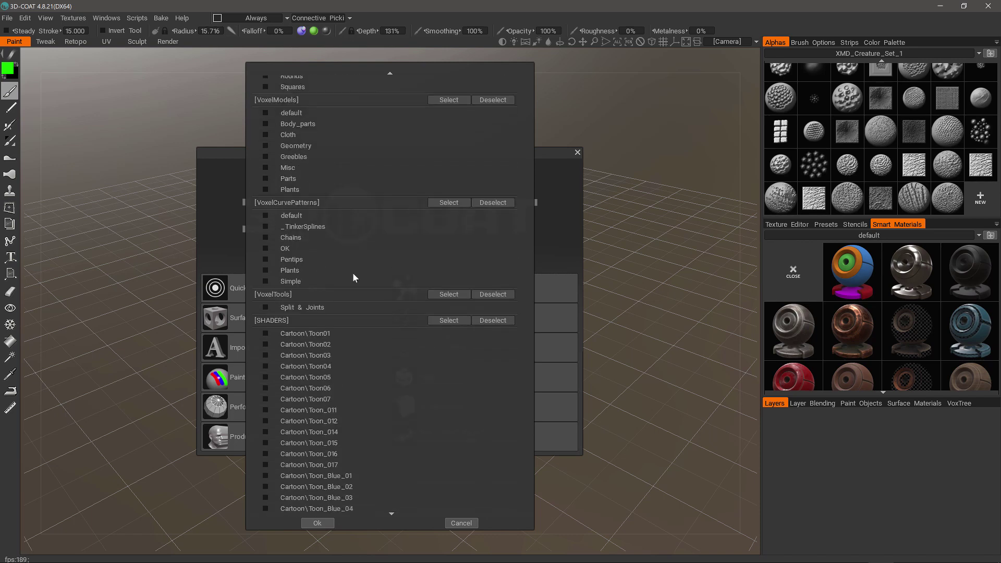
click(440, 317)
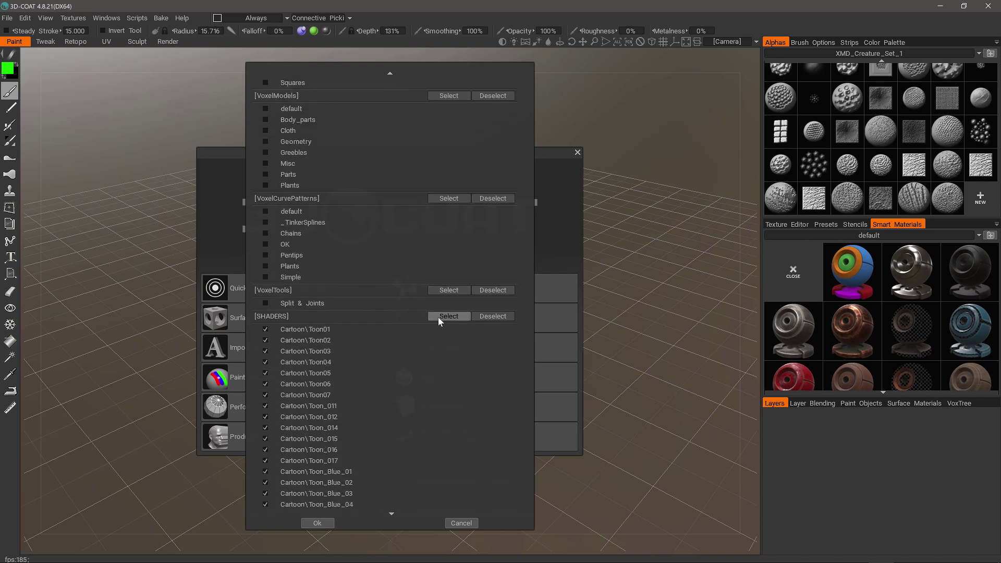
click(485, 318)
scroll(367, 183, up, 10)
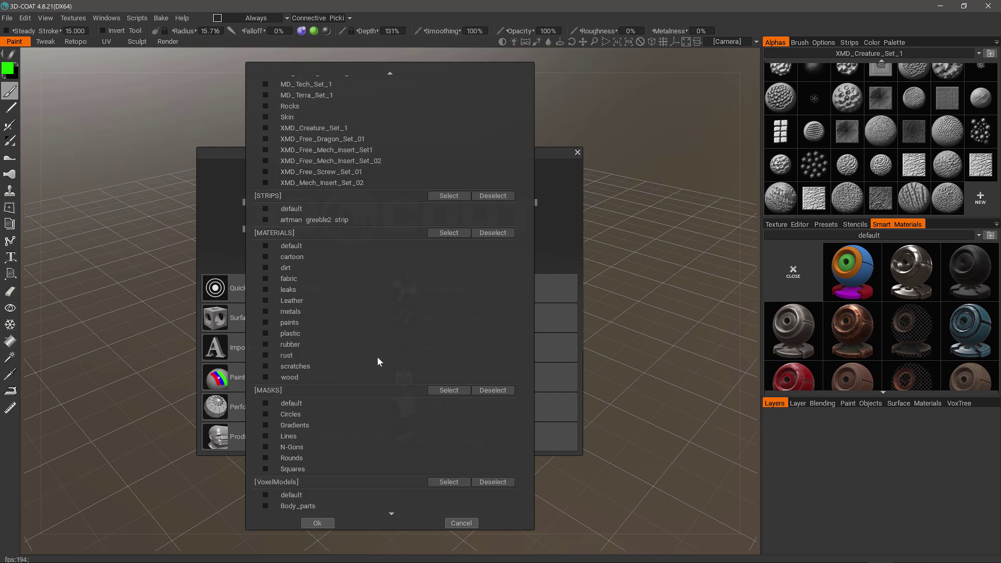
scroll(371, 170, up, 5)
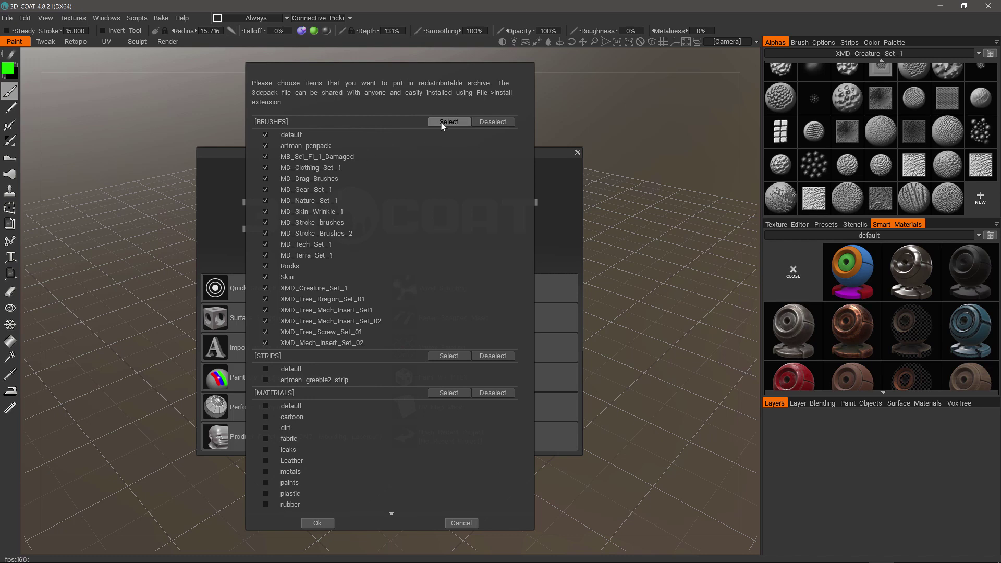
click(311, 523)
click(458, 524)
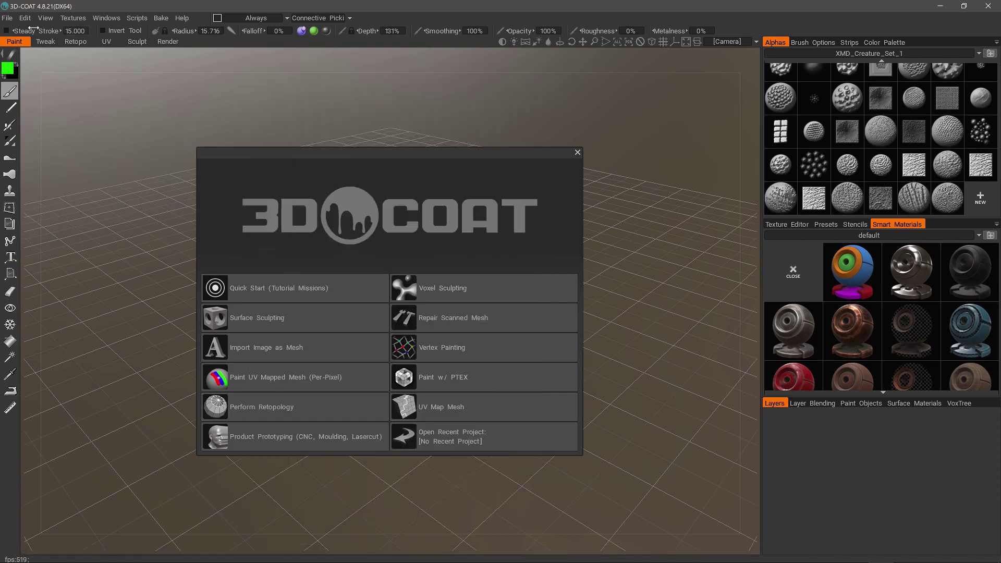
Step: Install MB_Screws.3dcpack from Downloads using File > Install Extension
click(10, 19)
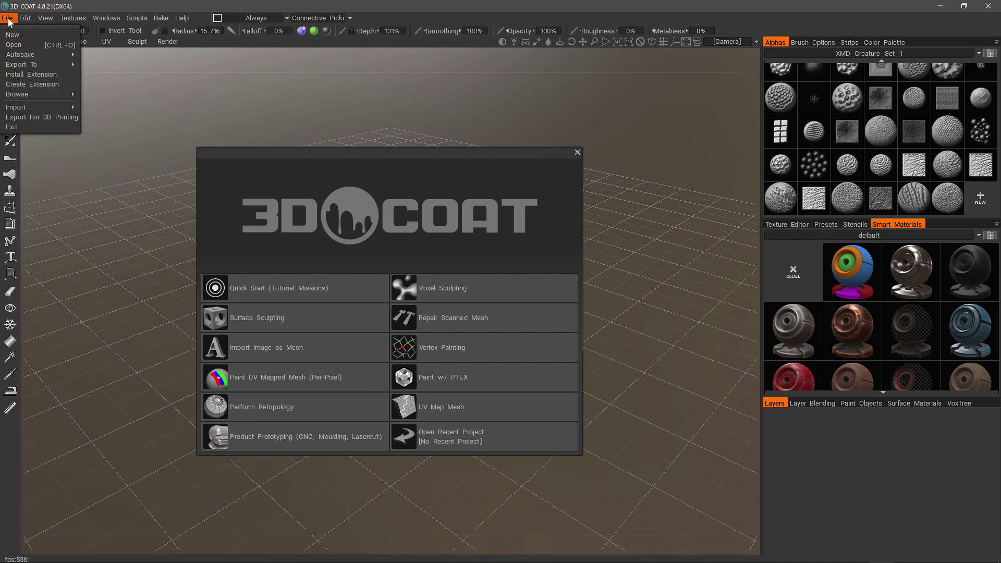
click(42, 74)
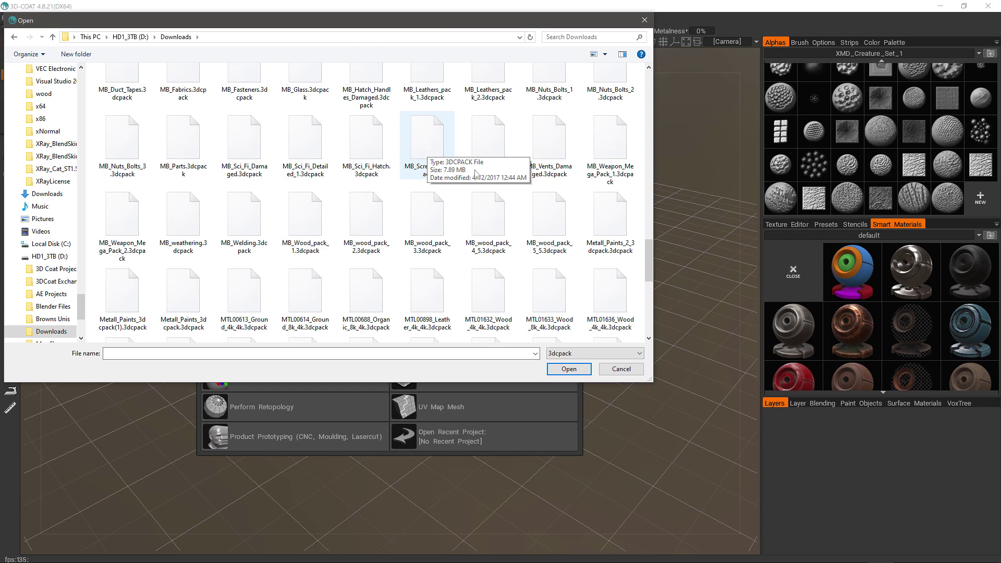
click(432, 148)
key(Return)
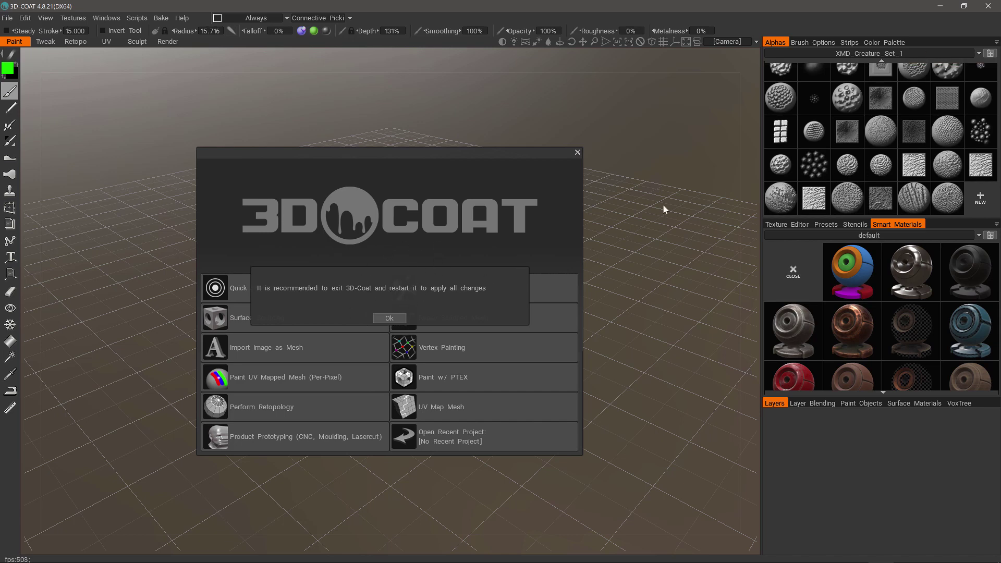
Step: Dismiss the restart notice, switch the alpha palette to MB_Screws, and scroll its screw alphas
click(390, 318)
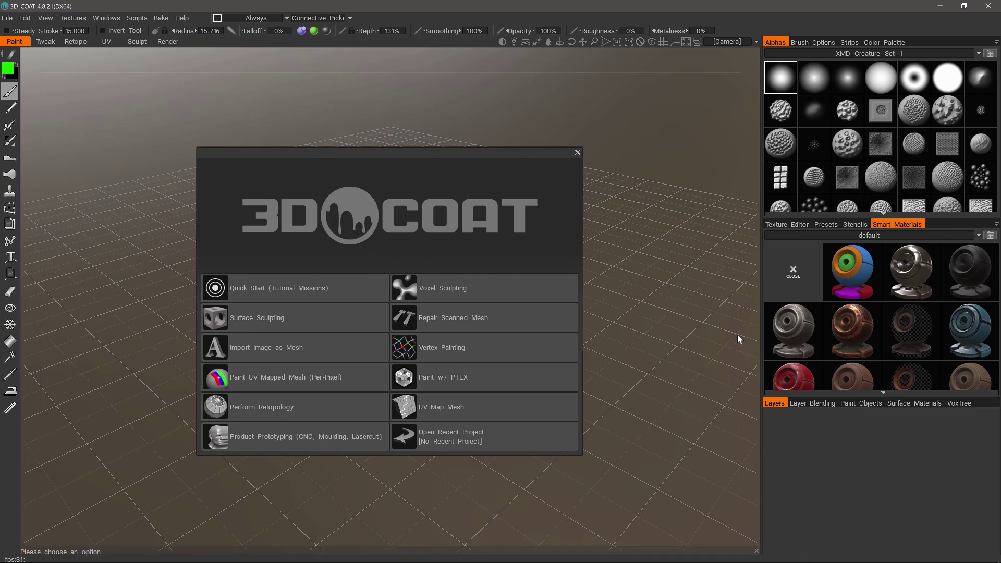
click(913, 54)
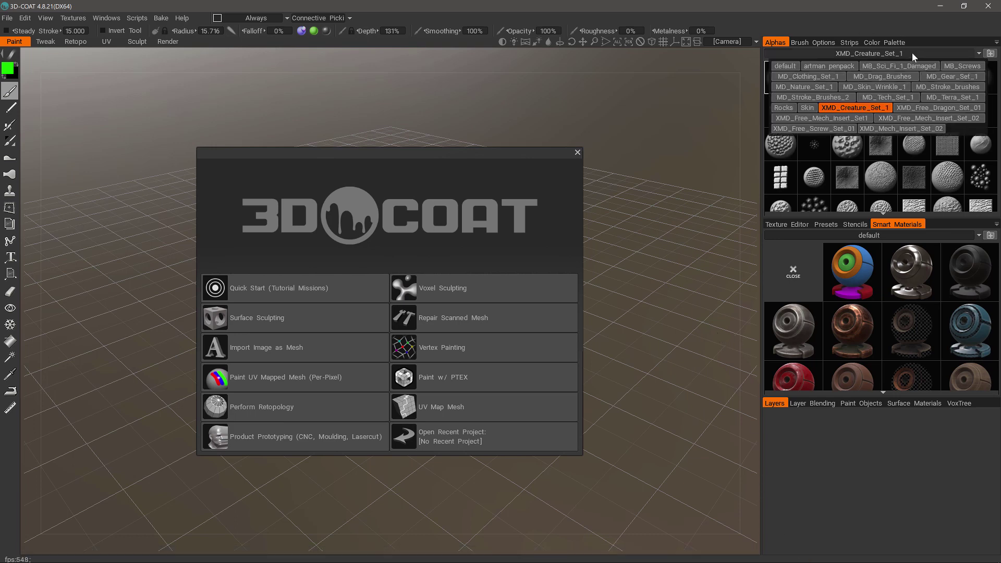
click(956, 66)
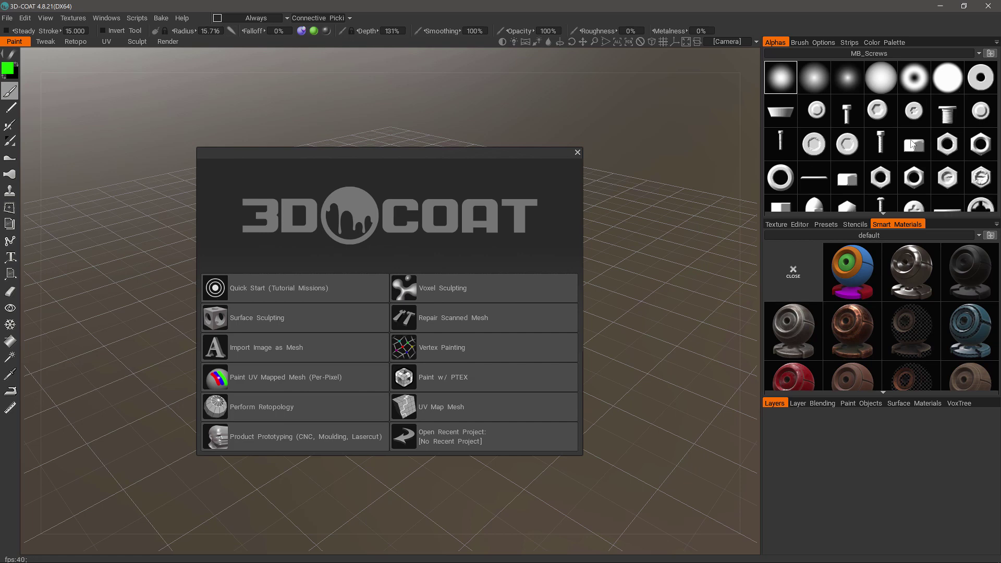
scroll(913, 144, down, 5)
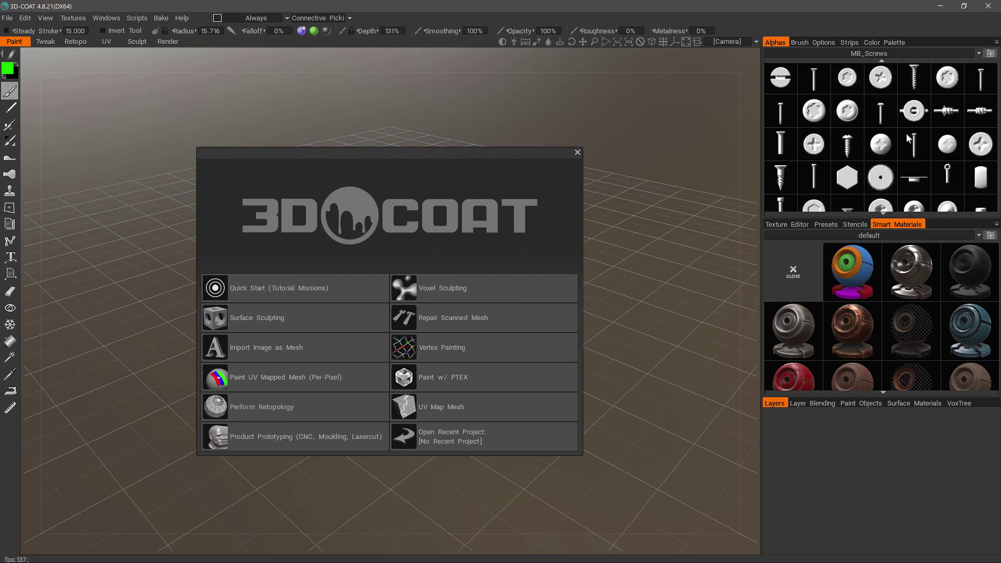
scroll(847, 149, up, 3)
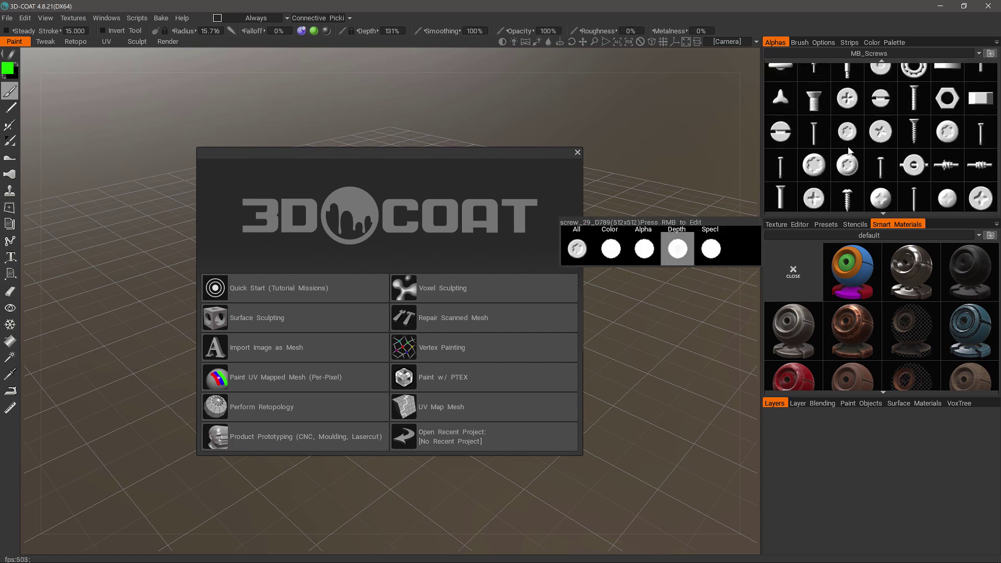
scroll(849, 150, up, 3)
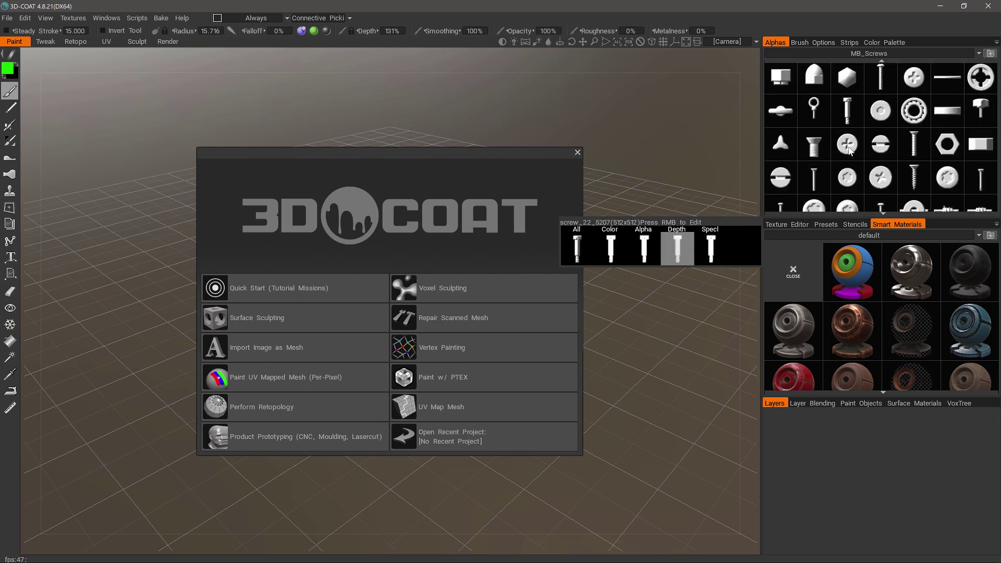
scroll(849, 150, up, 6)
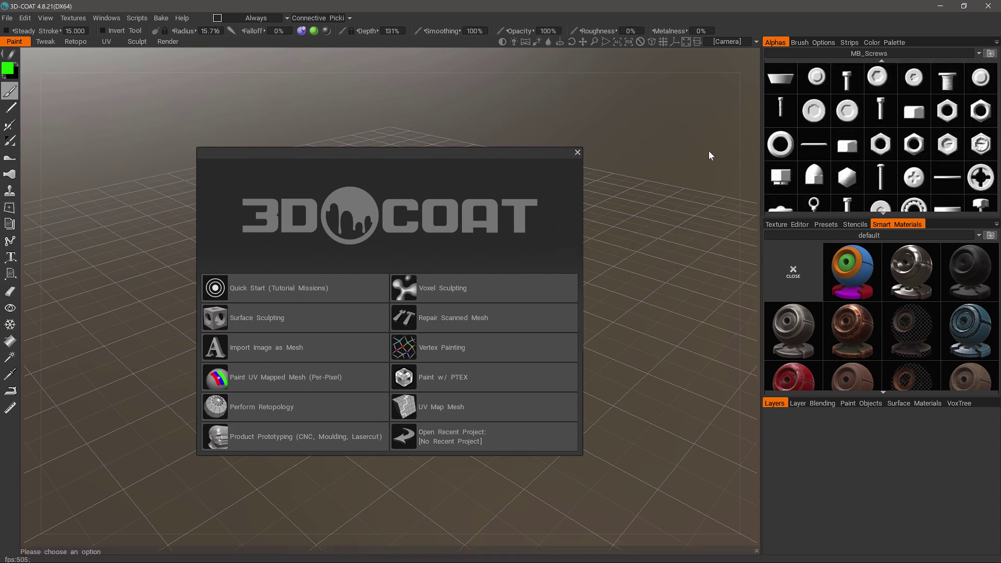